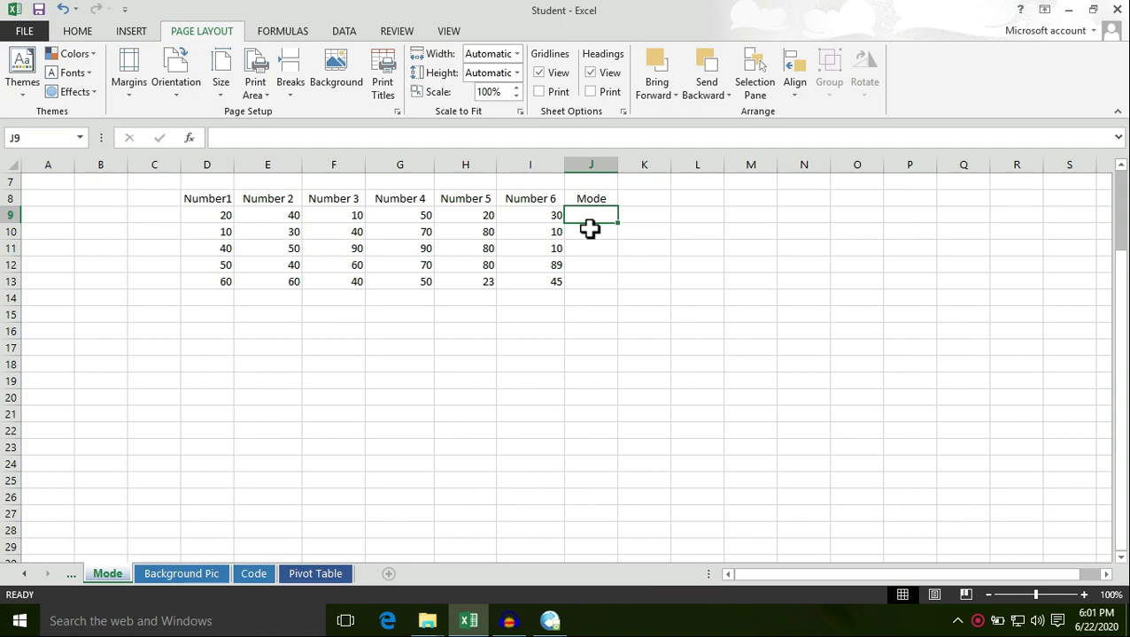
left_click_drag(227, 215, 550, 221)
left_click(542, 314)
left_click_drag(217, 214, 549, 222)
left_click(541, 316)
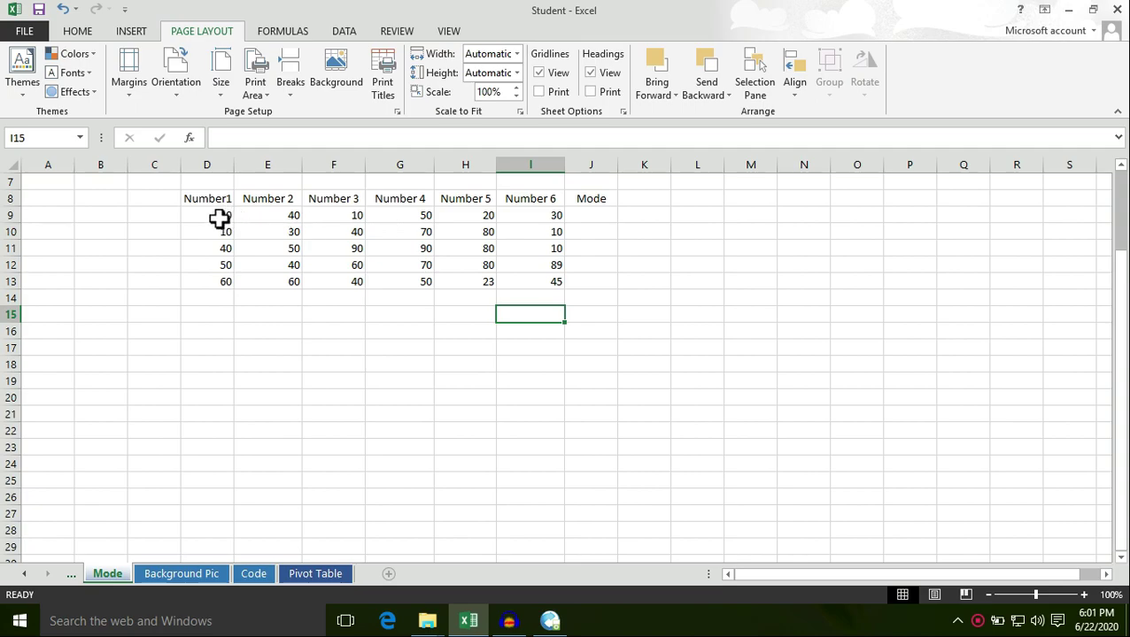
left_click_drag(213, 215, 535, 216)
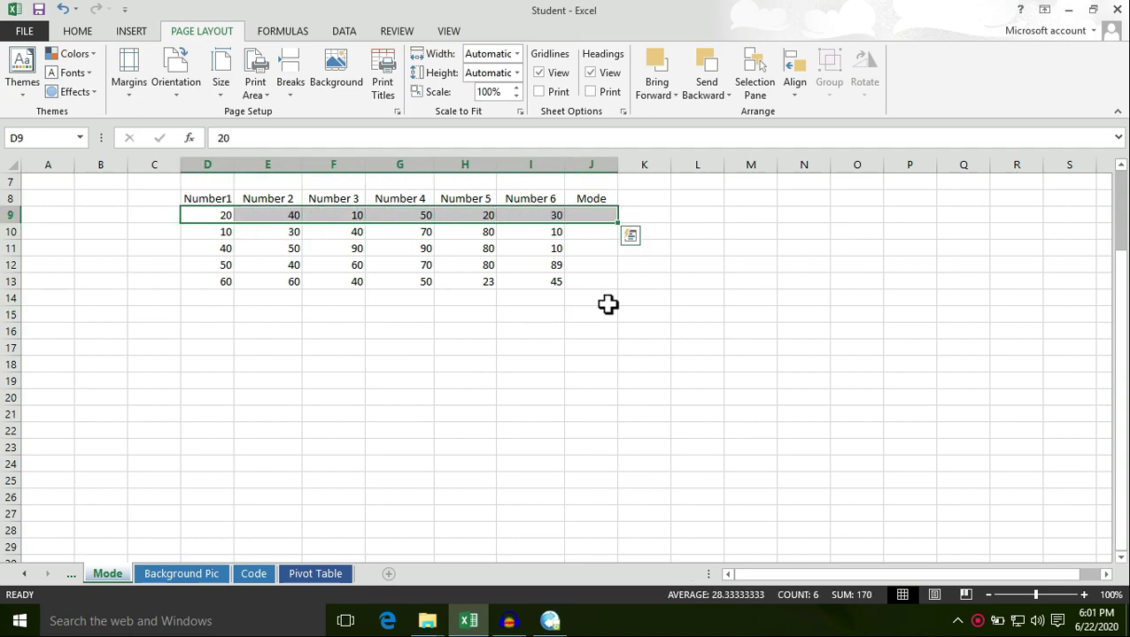
left_click(607, 310)
Step: Enter the formula =MODE(D9:I9) in cell J9 to calculate the mode of the first row of numbers
double_click(585, 217)
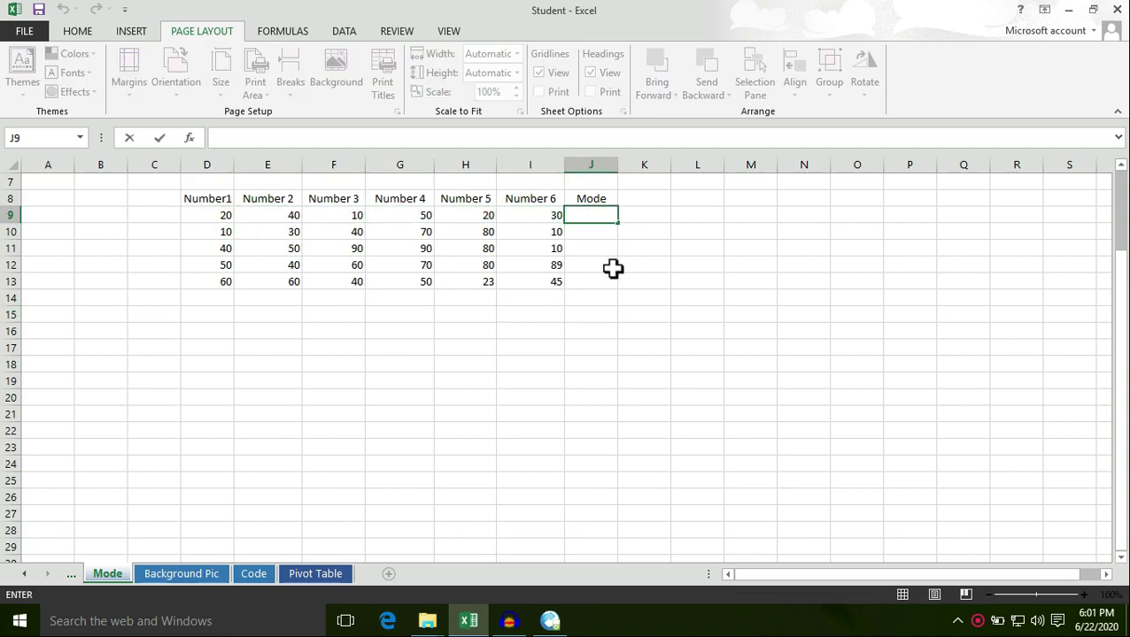
type("=mode")
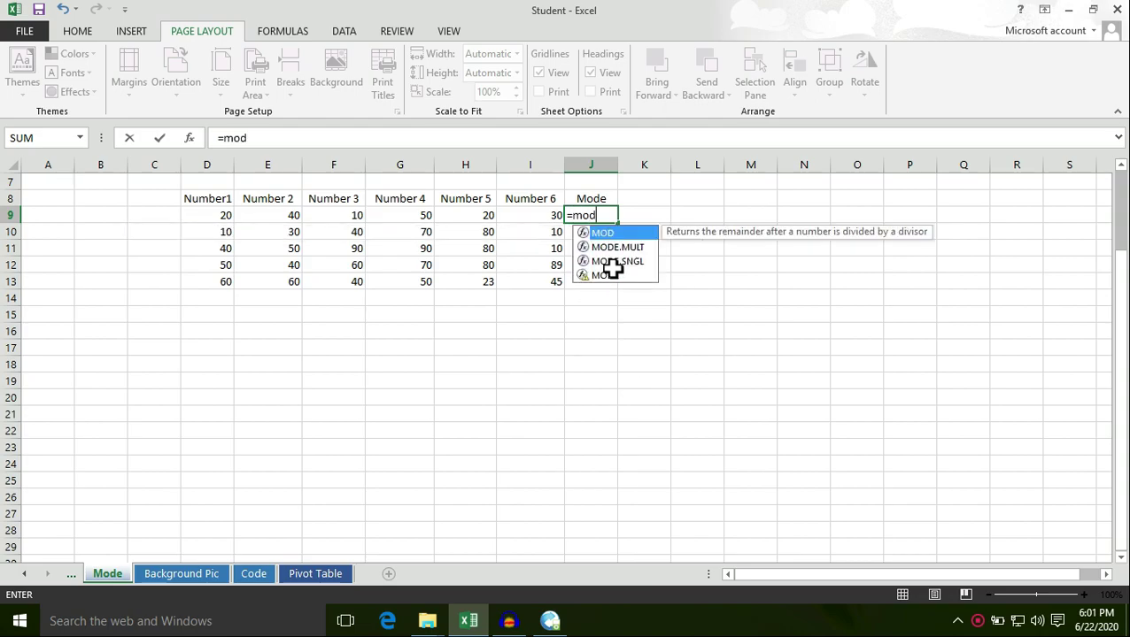
left_click(613, 266)
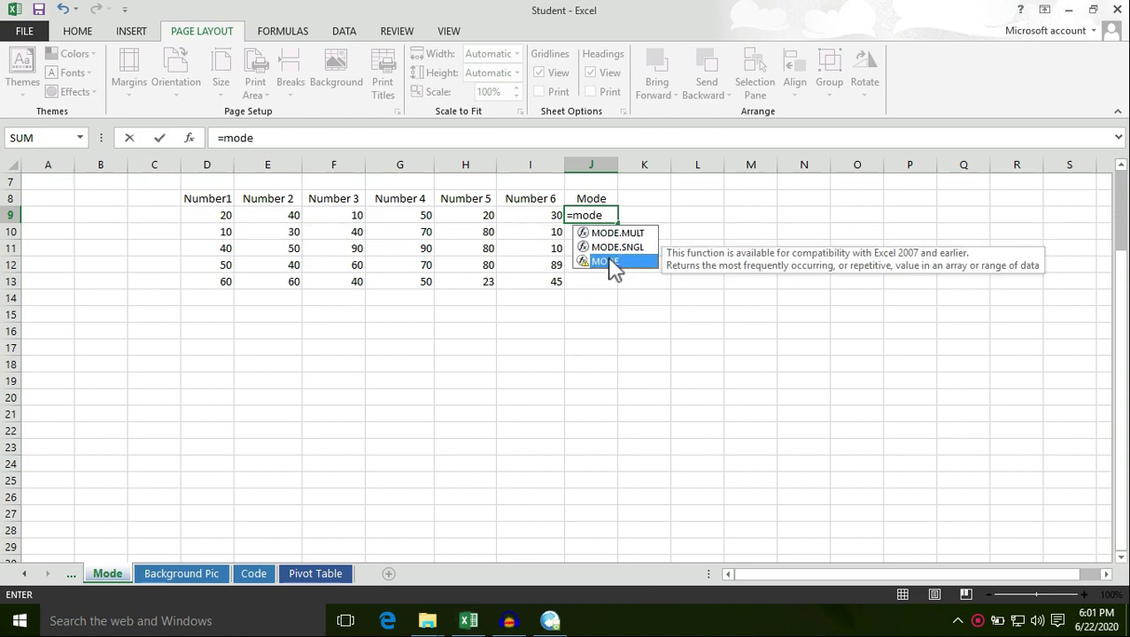
double_click(609, 261)
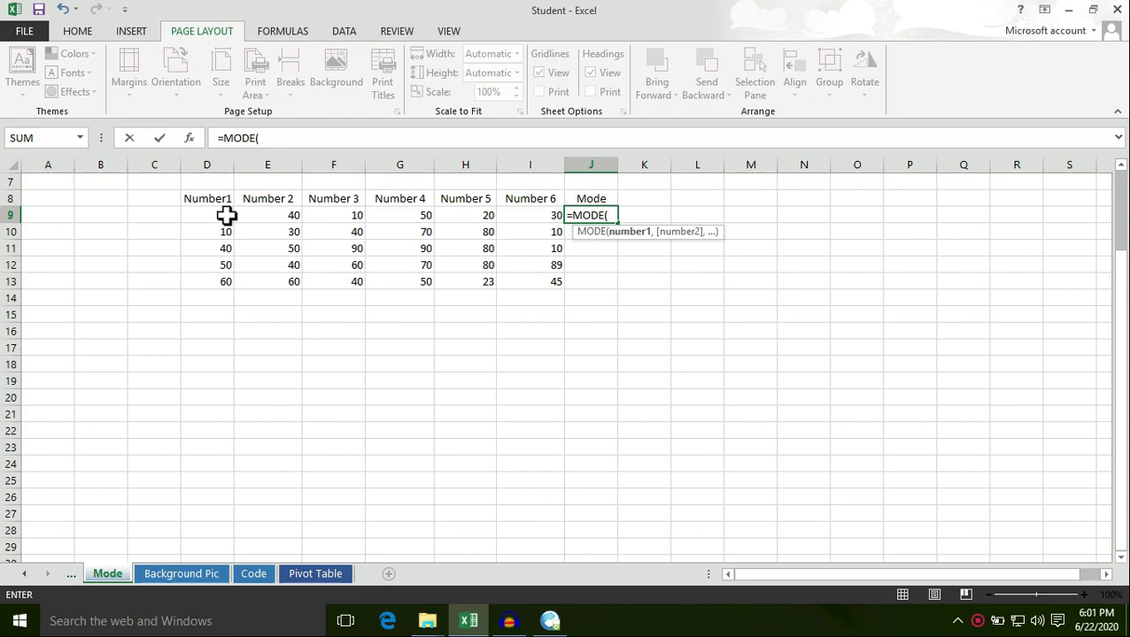
left_click_drag(224, 215, 517, 227)
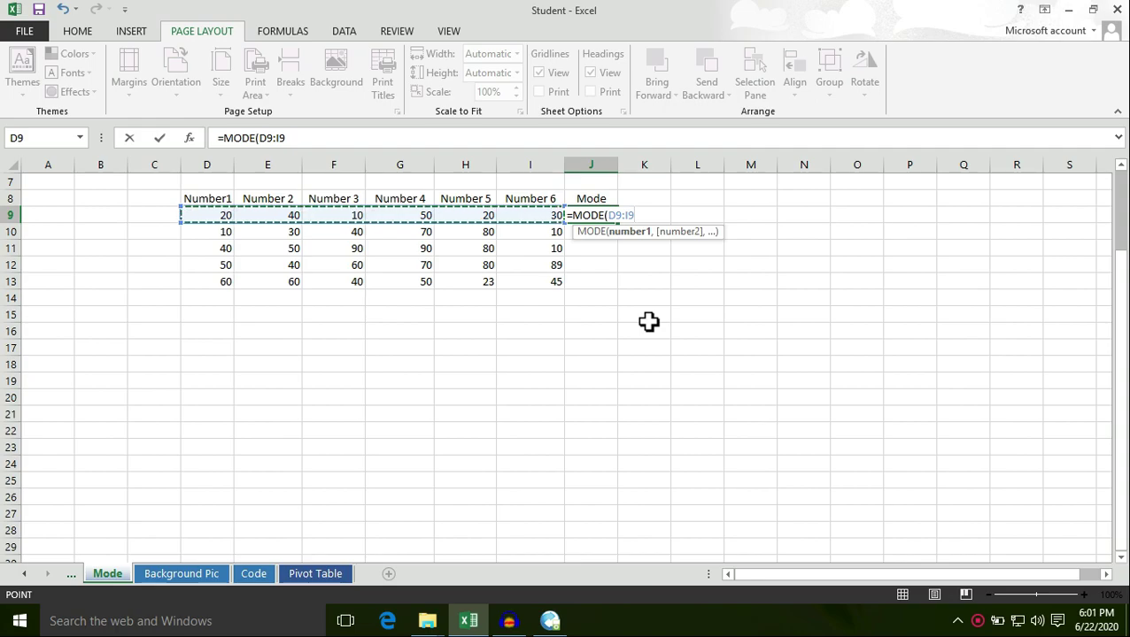
type(")")
key("Return")
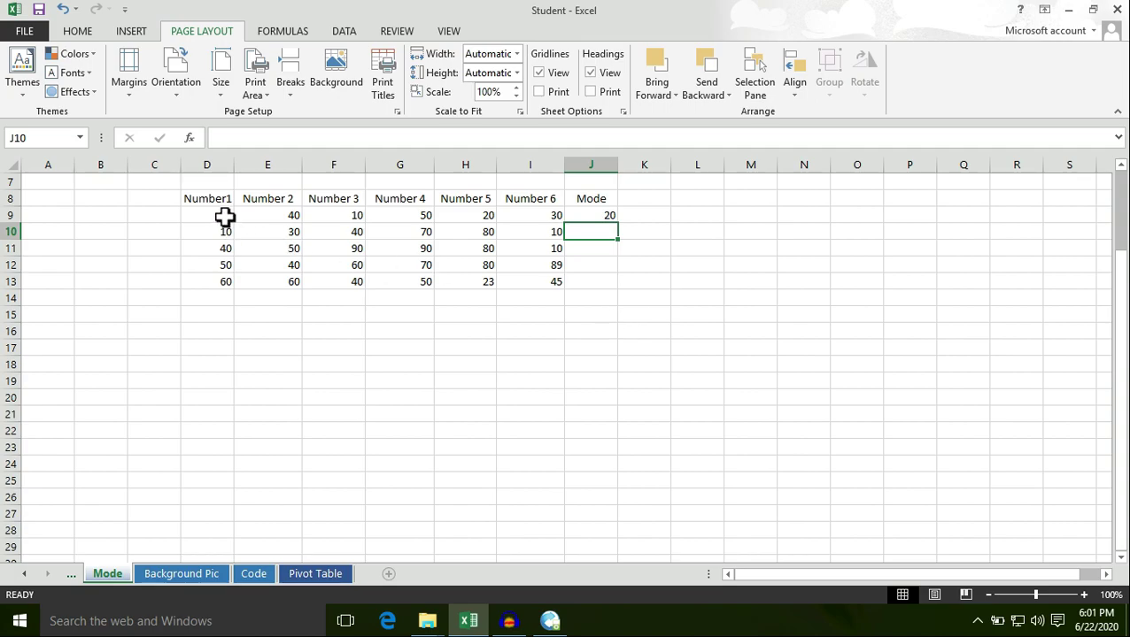
Step: Compare the six numbers in D9:I9 with the mode result in J9, checking which value repeats
left_click_drag(225, 216, 537, 217)
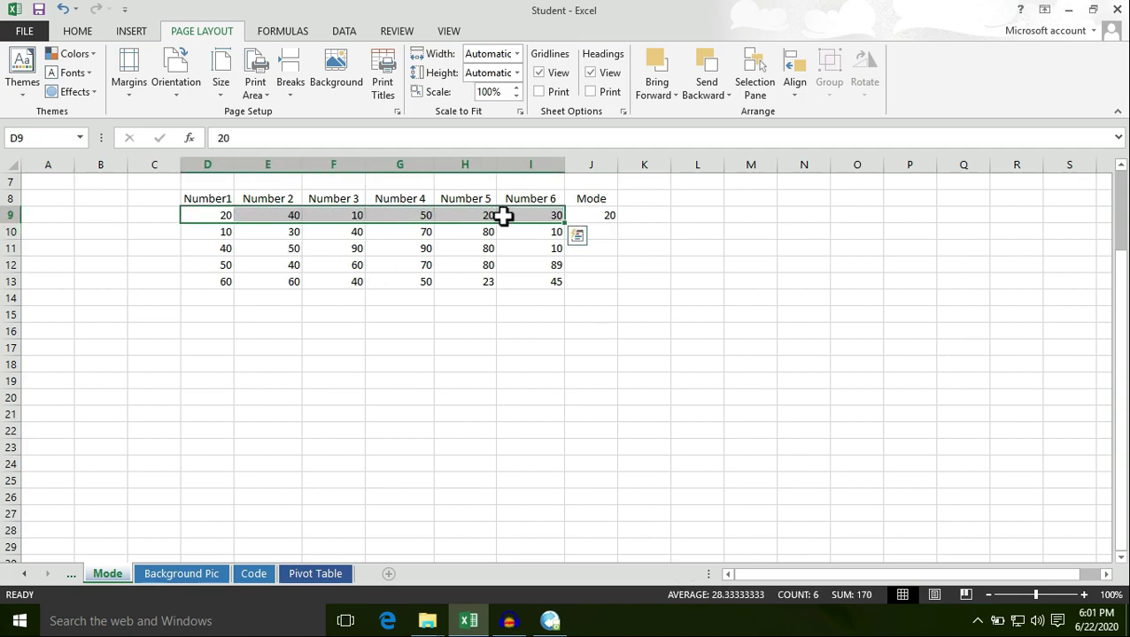
left_click(478, 216)
left_click(600, 215)
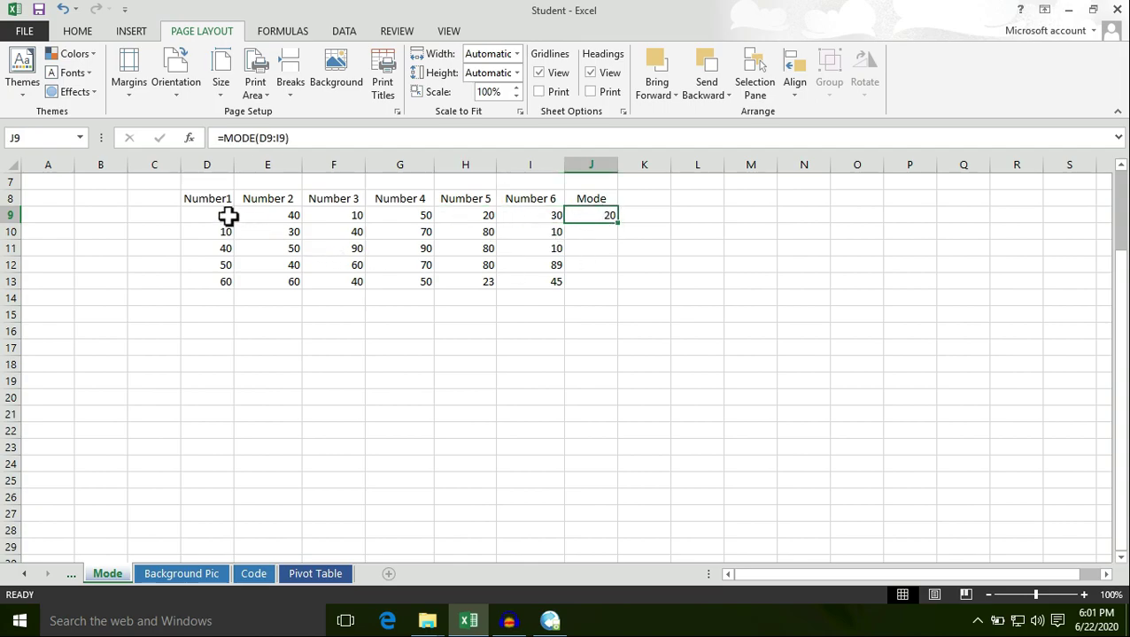
left_click(480, 216)
left_click(226, 216)
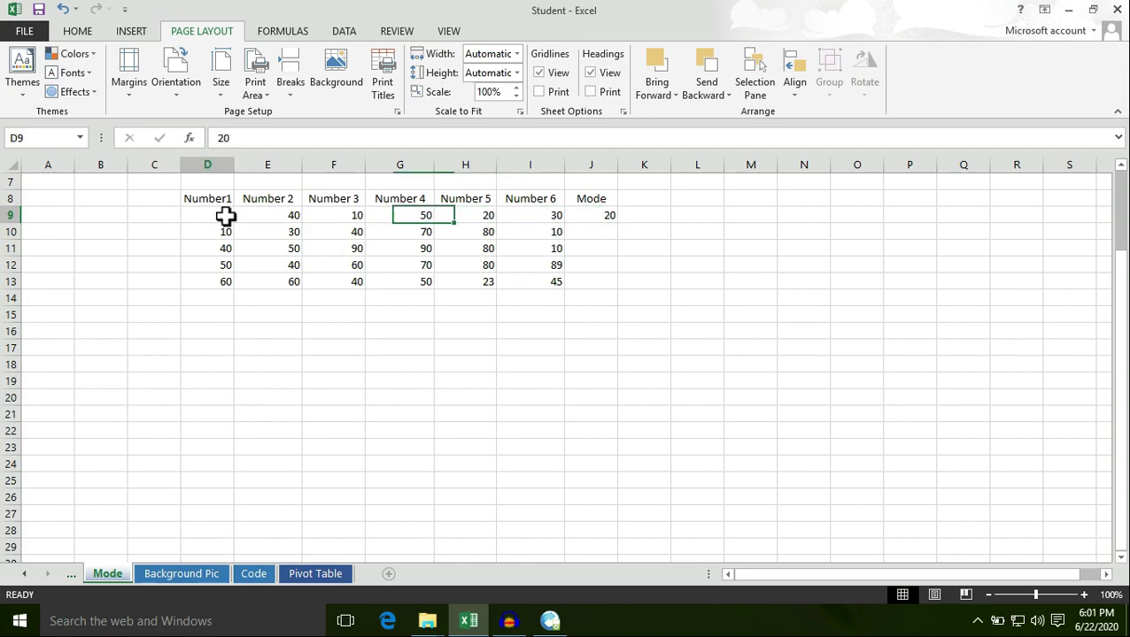
left_click(492, 224)
left_click(262, 255)
left_click_drag(226, 216, 547, 216)
left_click(588, 216)
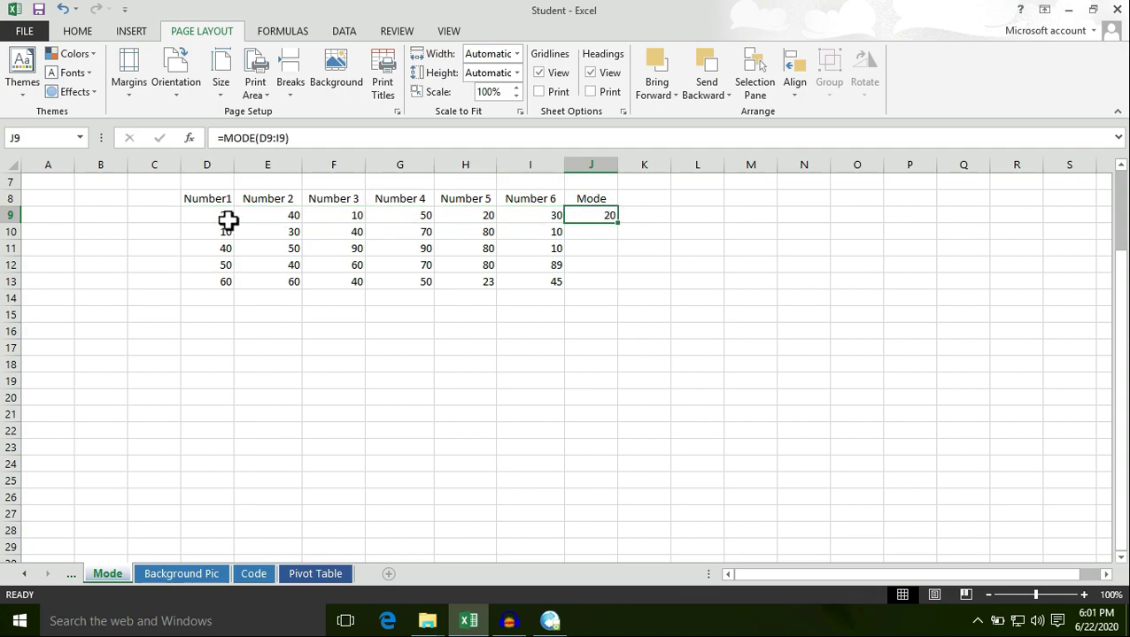
left_click_drag(216, 220, 554, 229)
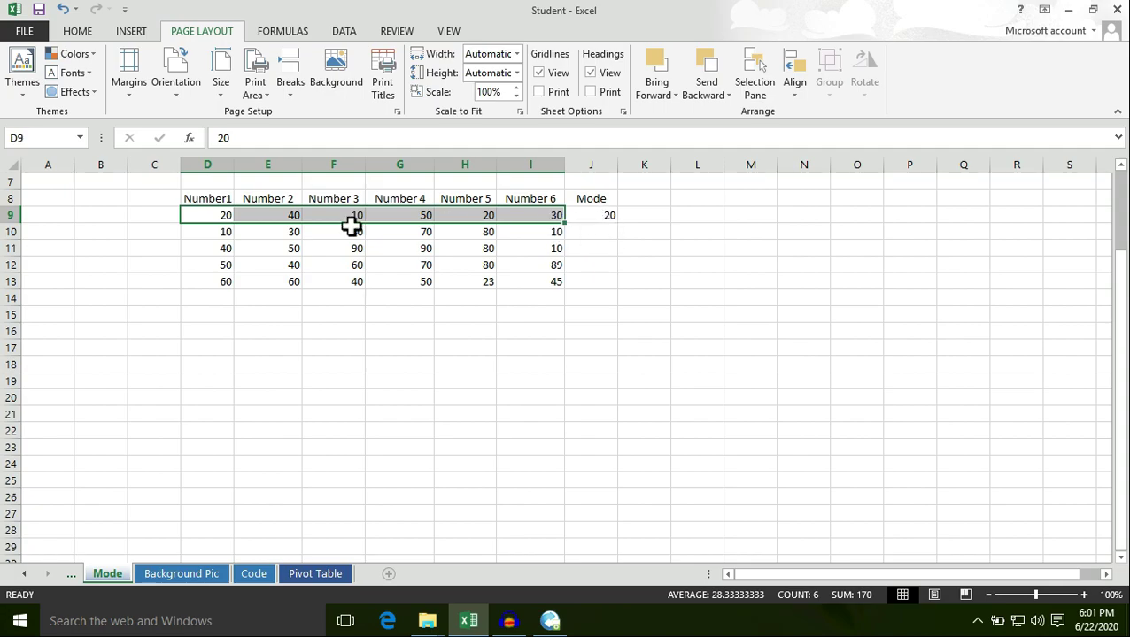
left_click(257, 246)
left_click_drag(216, 218, 534, 232)
left_click(465, 265)
left_click_drag(225, 216, 552, 223)
left_click(427, 251)
left_click_drag(209, 213, 534, 224)
left_click(492, 283)
left_click_drag(210, 215, 541, 229)
left_click(542, 265)
left_click_drag(209, 216, 530, 219)
left_click(502, 276)
left_click_drag(211, 218, 541, 220)
left_click(522, 278)
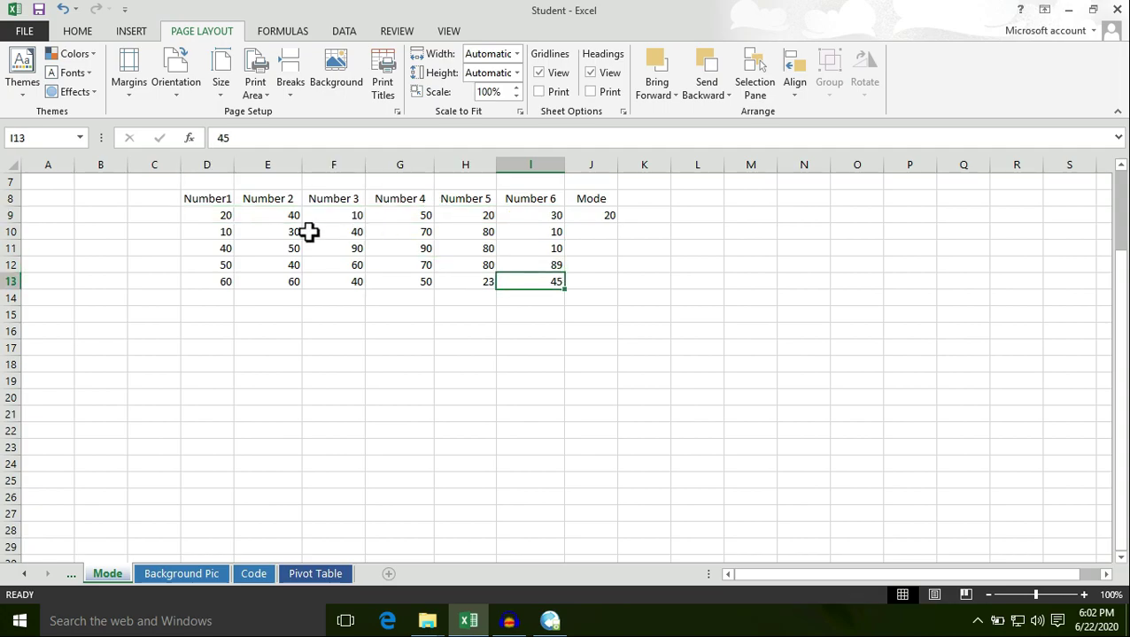
left_click_drag(215, 222, 539, 221)
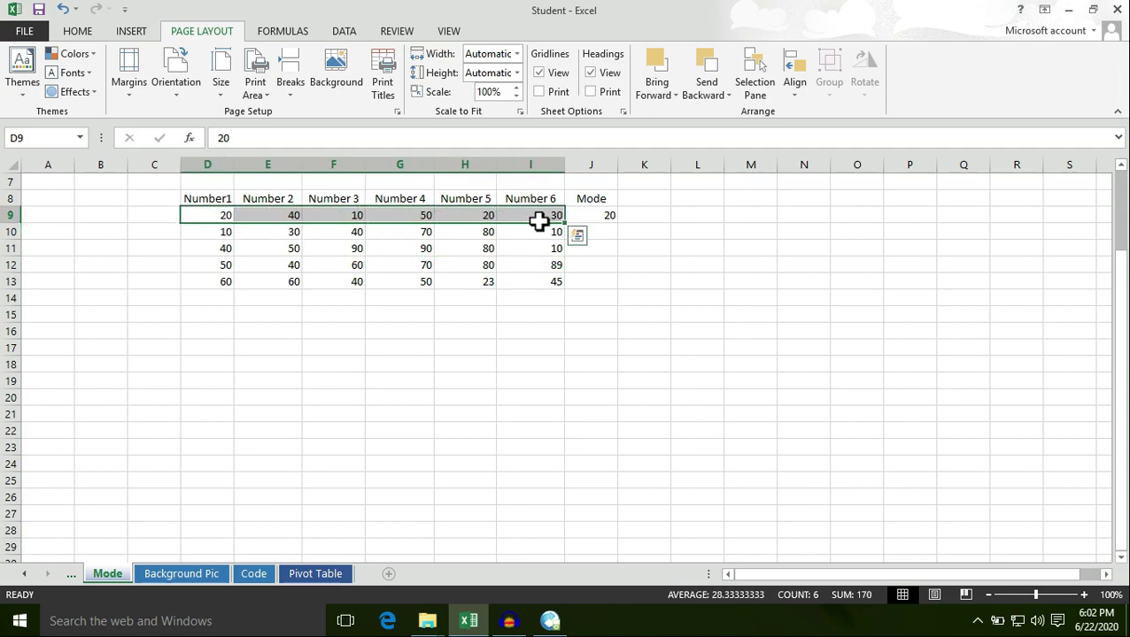
left_click(422, 247)
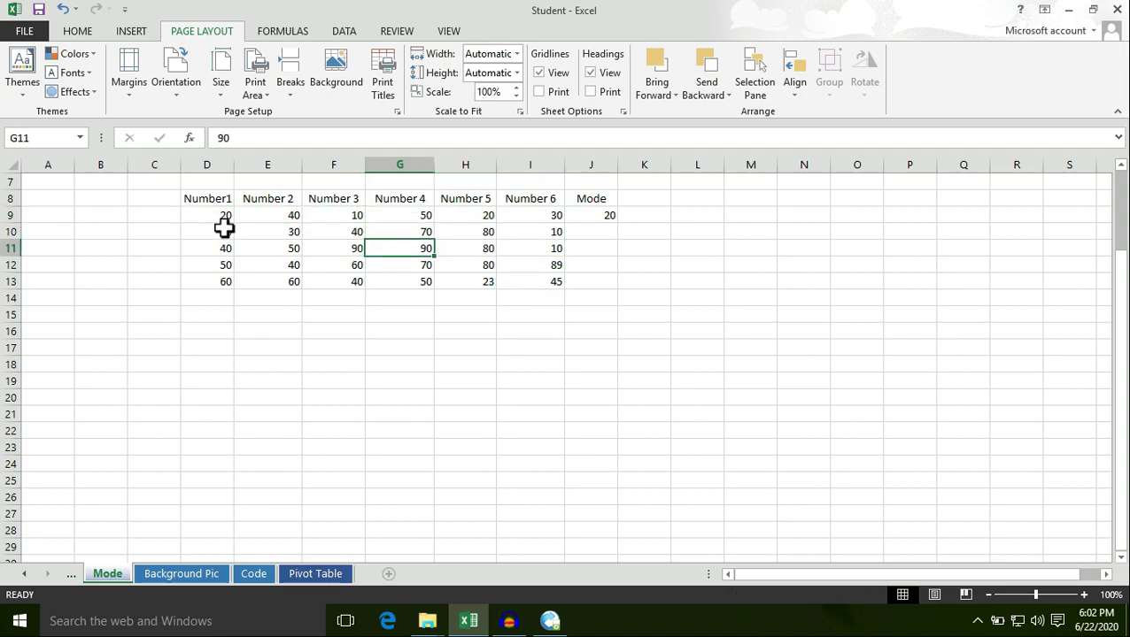
left_click(225, 221)
left_click(484, 222)
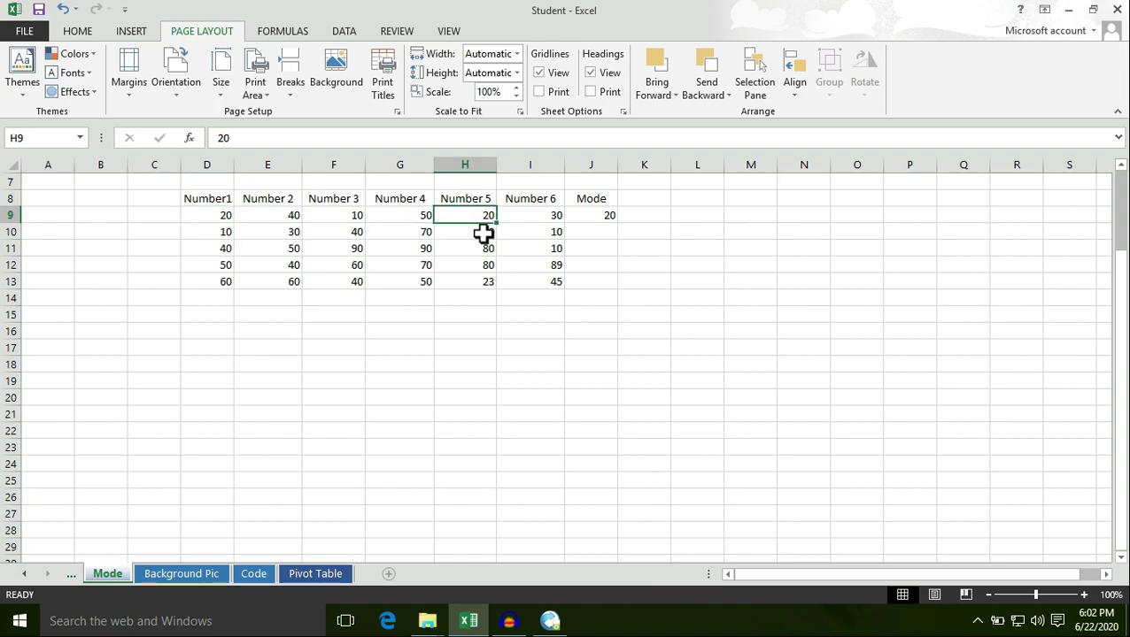
left_click(449, 267)
left_click(225, 219)
left_click_drag(236, 217, 553, 218)
left_click(597, 220)
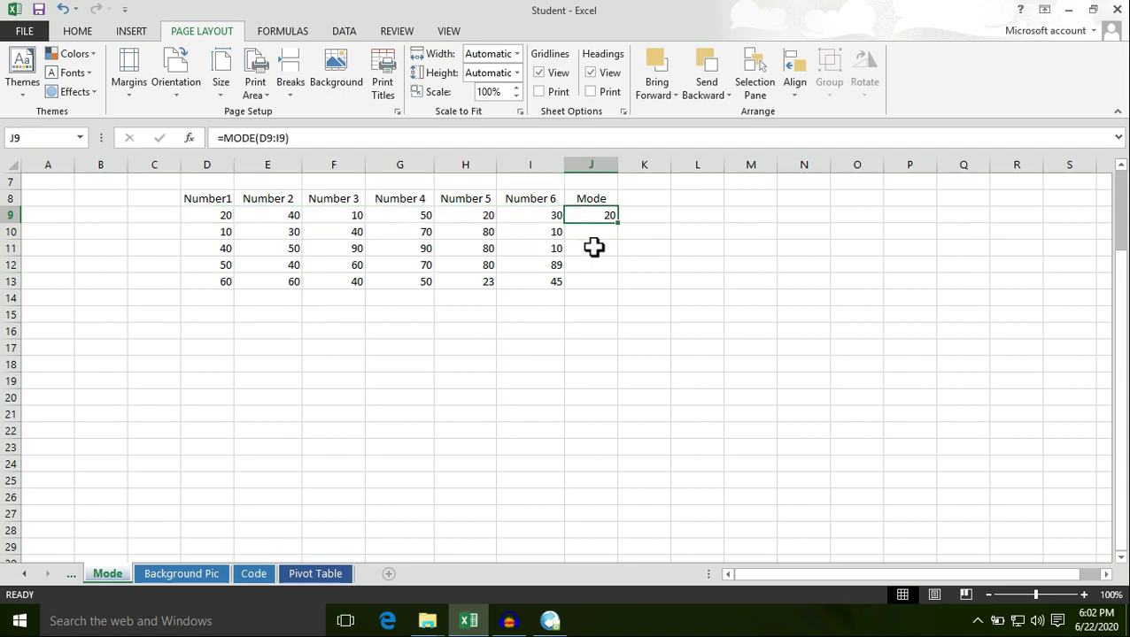
Step: Enter the formula =MODE(D10:I10) in cell J10 to calculate the mode of the second row of numbers
left_click_drag(228, 235, 554, 237)
left_click(600, 236)
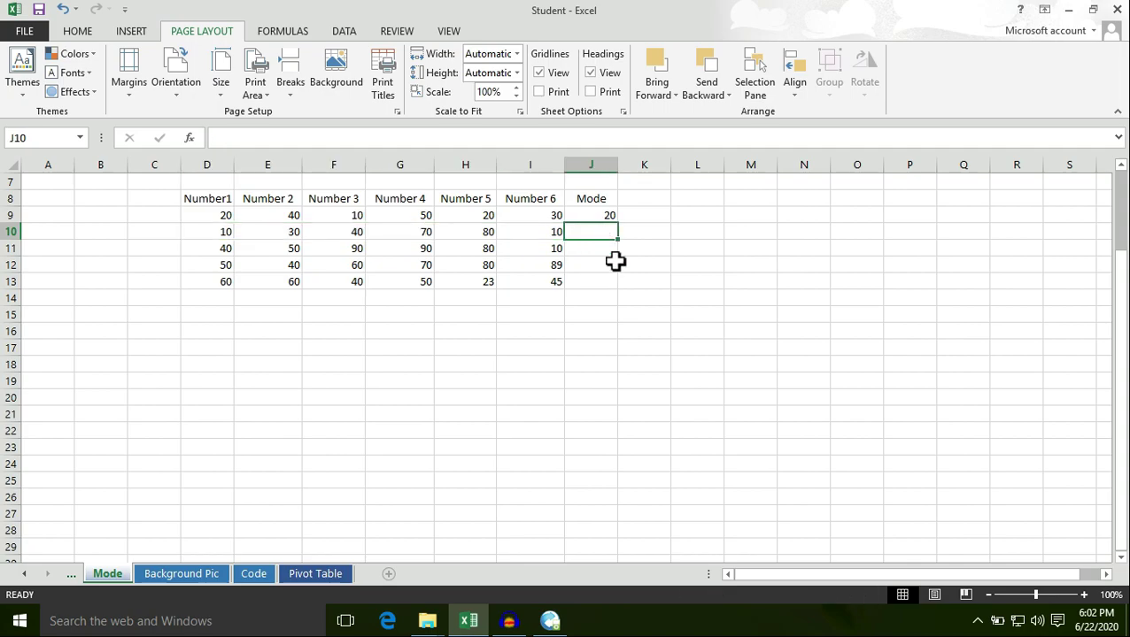
type("=mode")
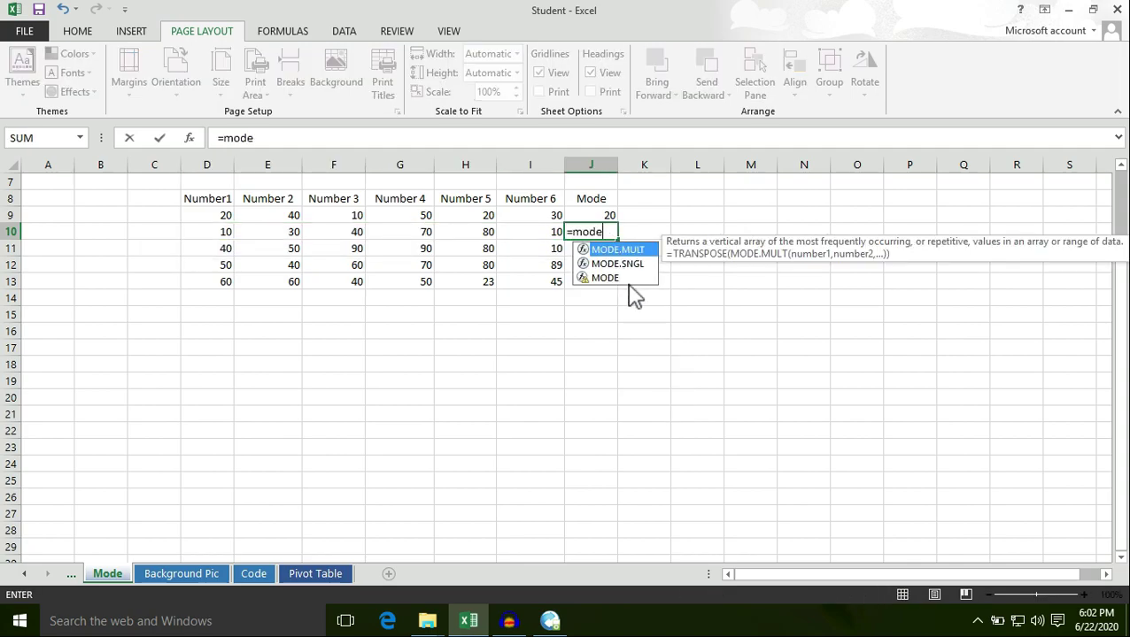
double_click(625, 280)
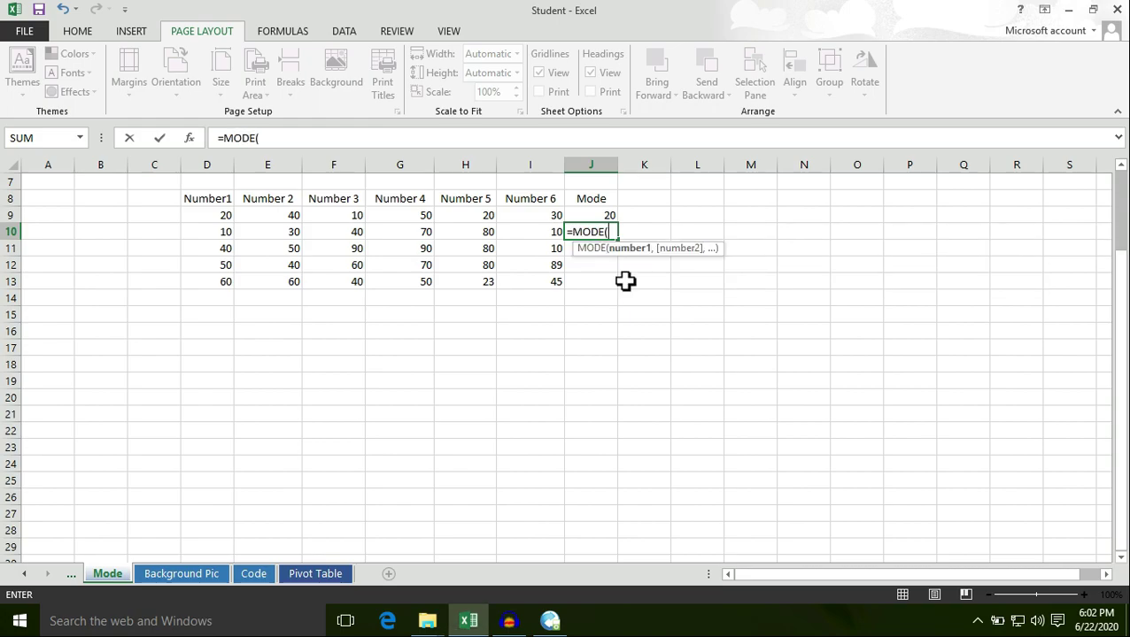
left_click_drag(222, 232, 520, 237)
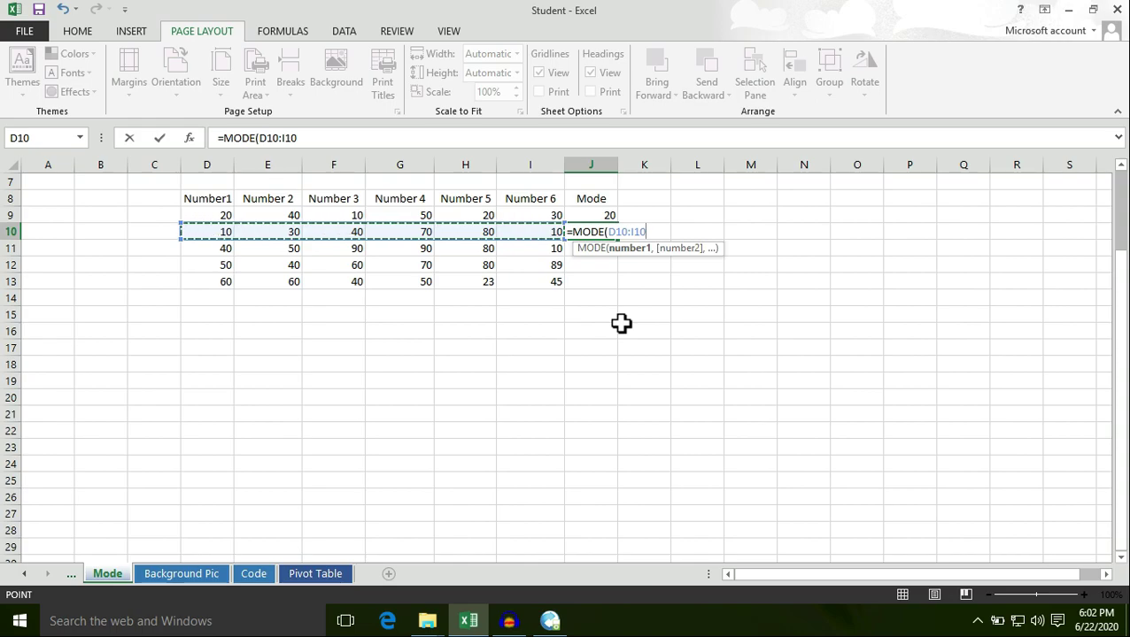
type(")")
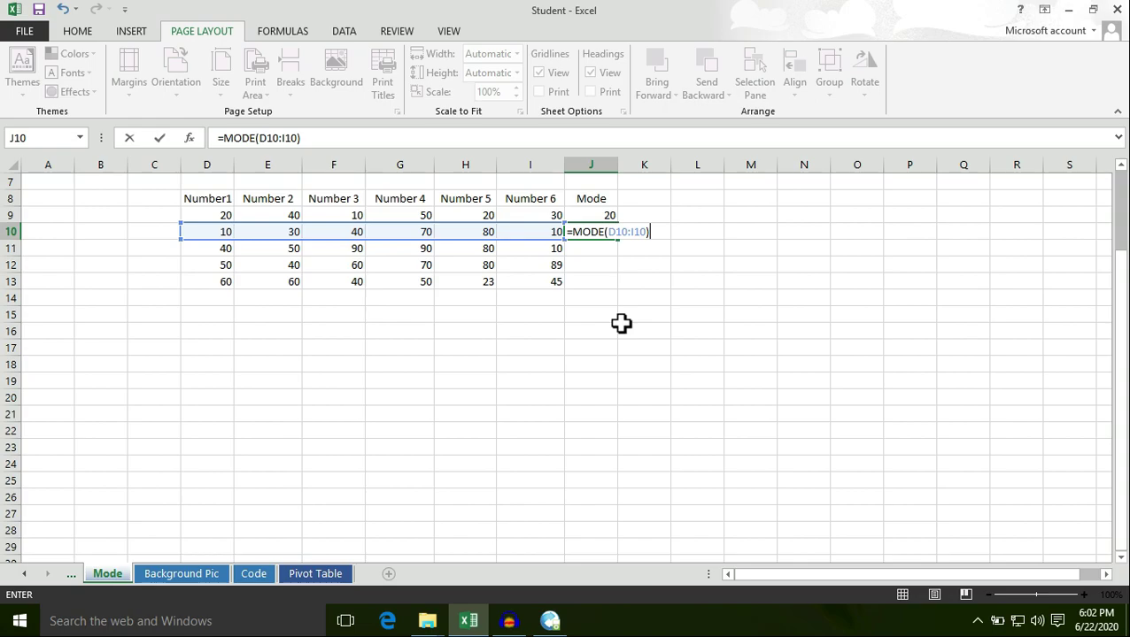
key("Return")
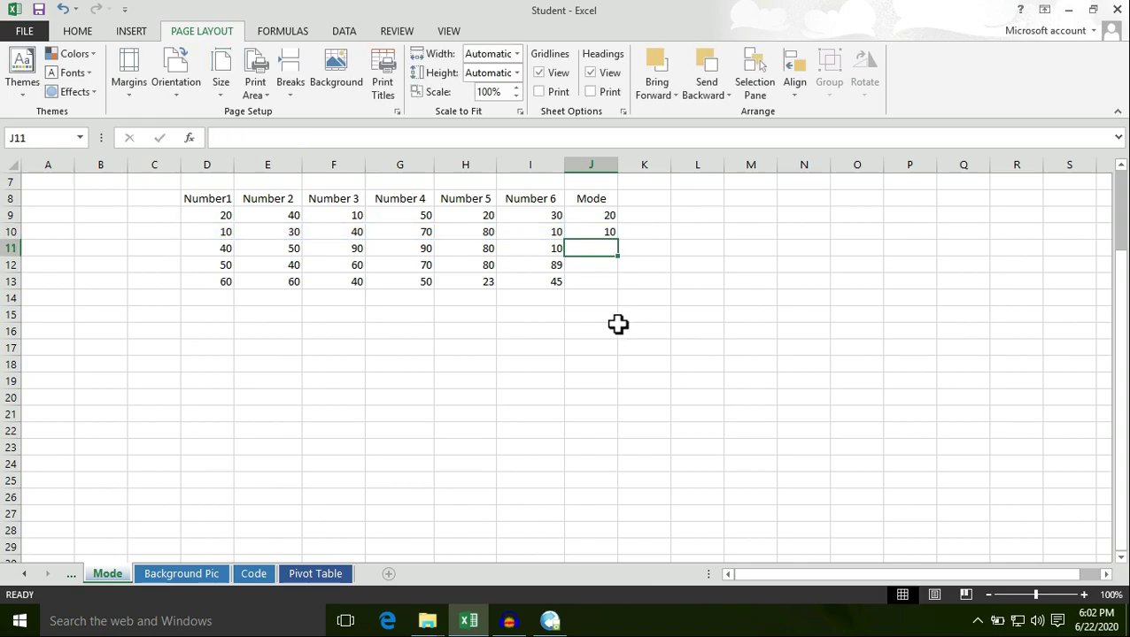
Step: Compare the numbers in D10:I10 with the mode result in J10, checking which value repeats
left_click_drag(221, 232, 533, 233)
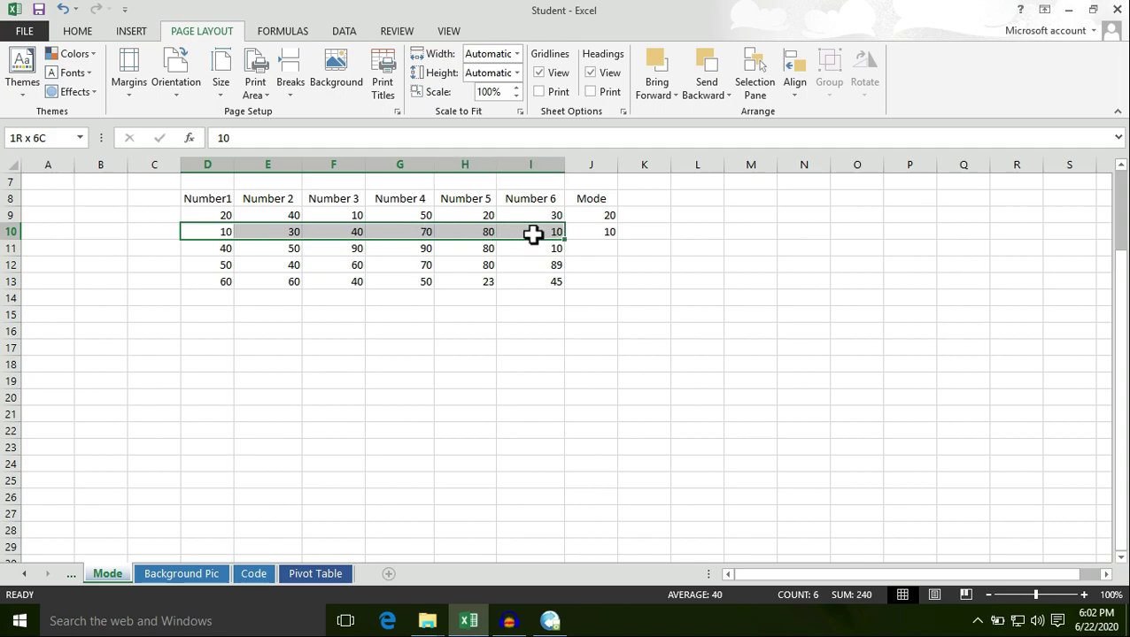
left_click(605, 232)
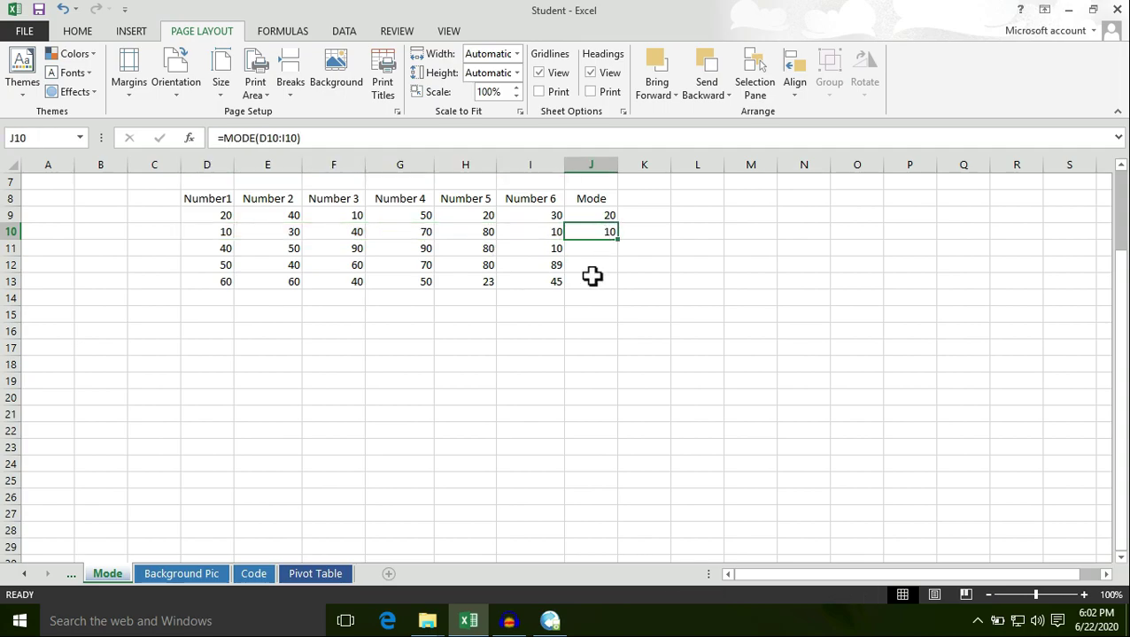
left_click(225, 233)
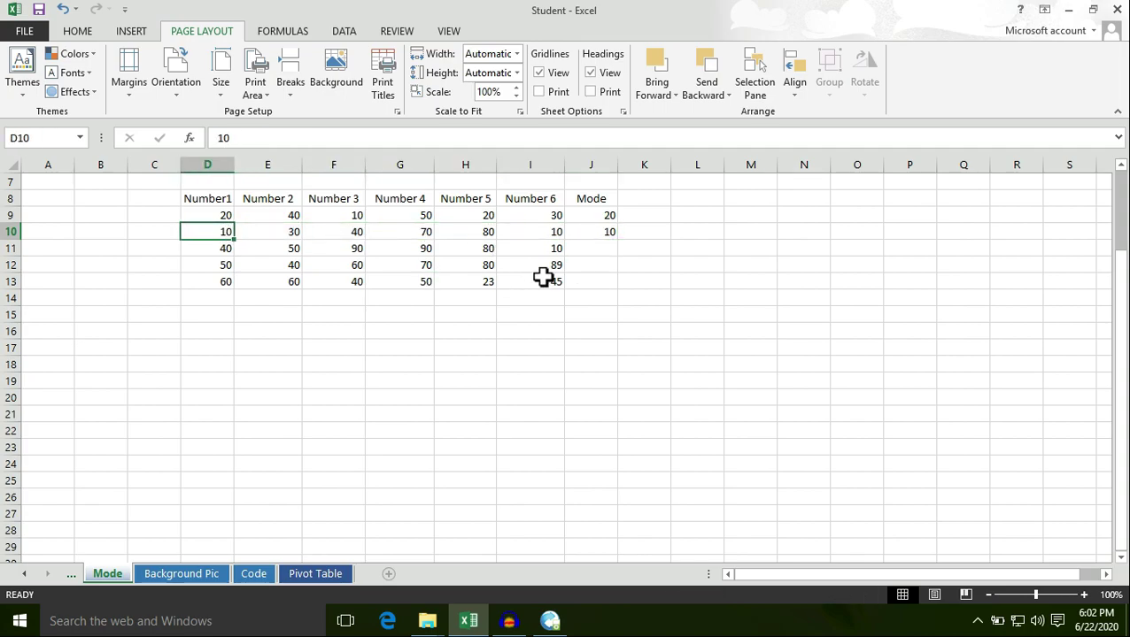
left_click(558, 234)
left_click_drag(230, 239, 537, 234)
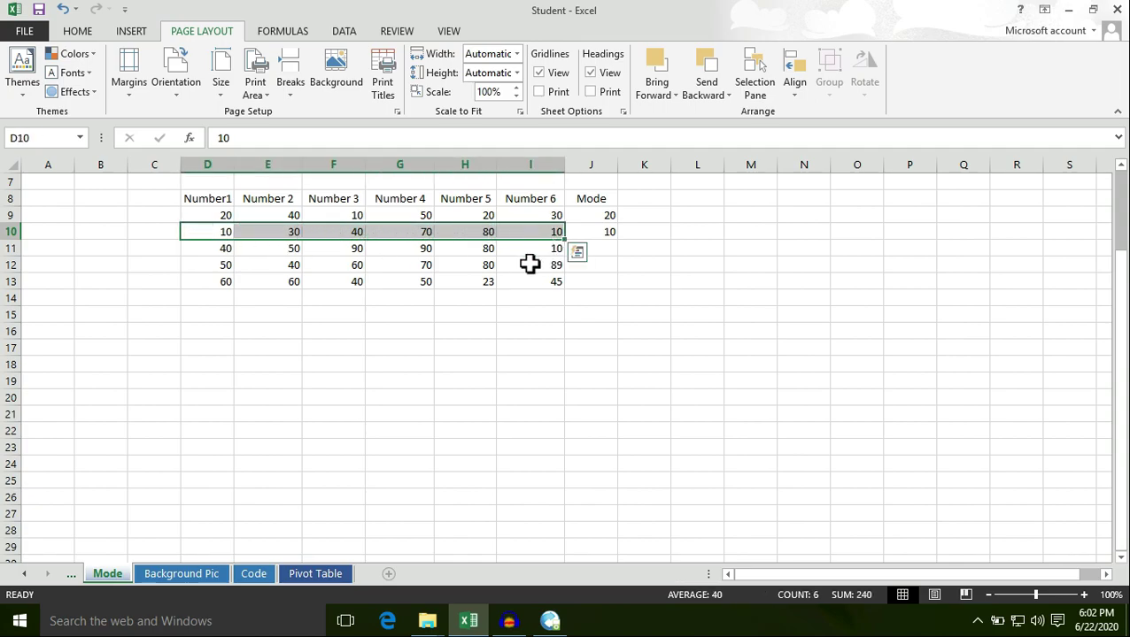
left_click(519, 265)
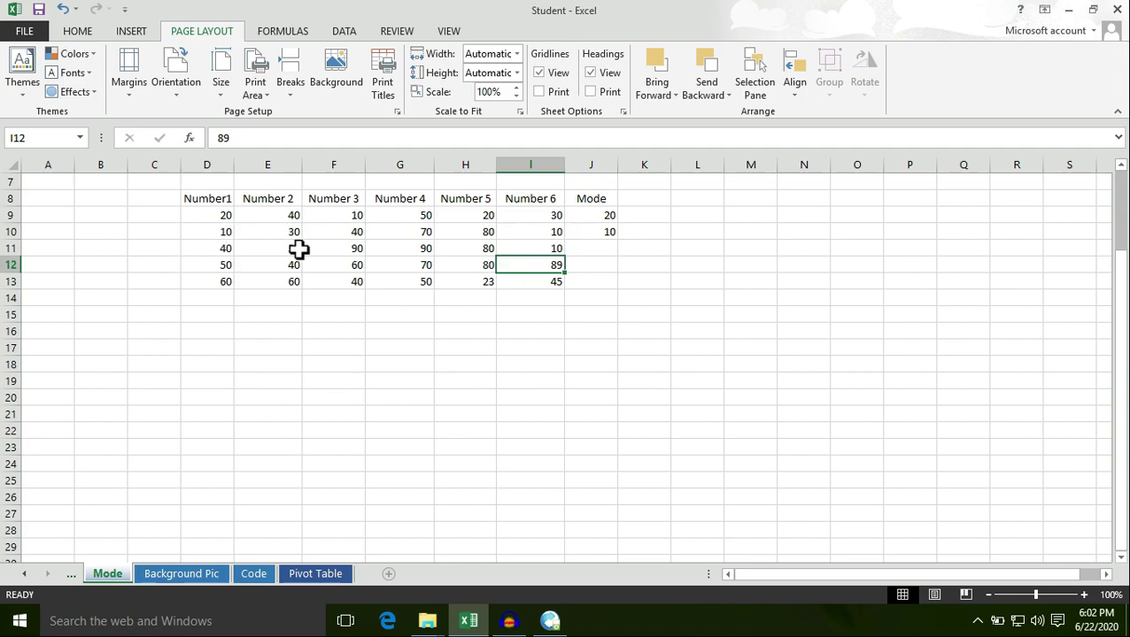
left_click(225, 232)
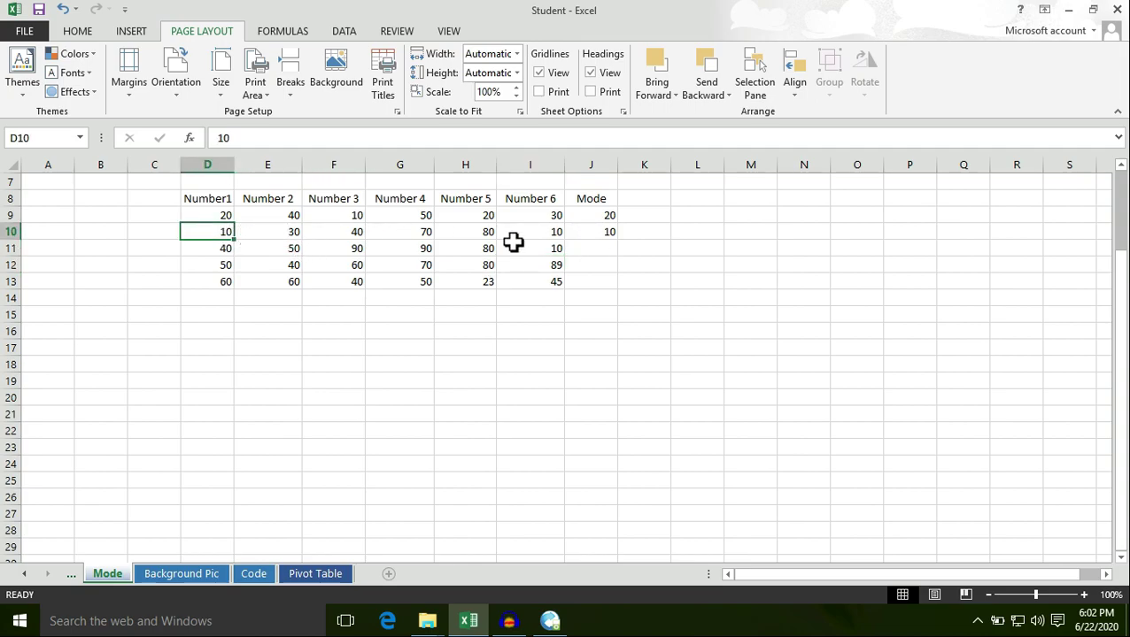
left_click(555, 232)
left_click_drag(225, 232, 550, 234)
left_click(308, 234)
left_click_drag(217, 232, 533, 233)
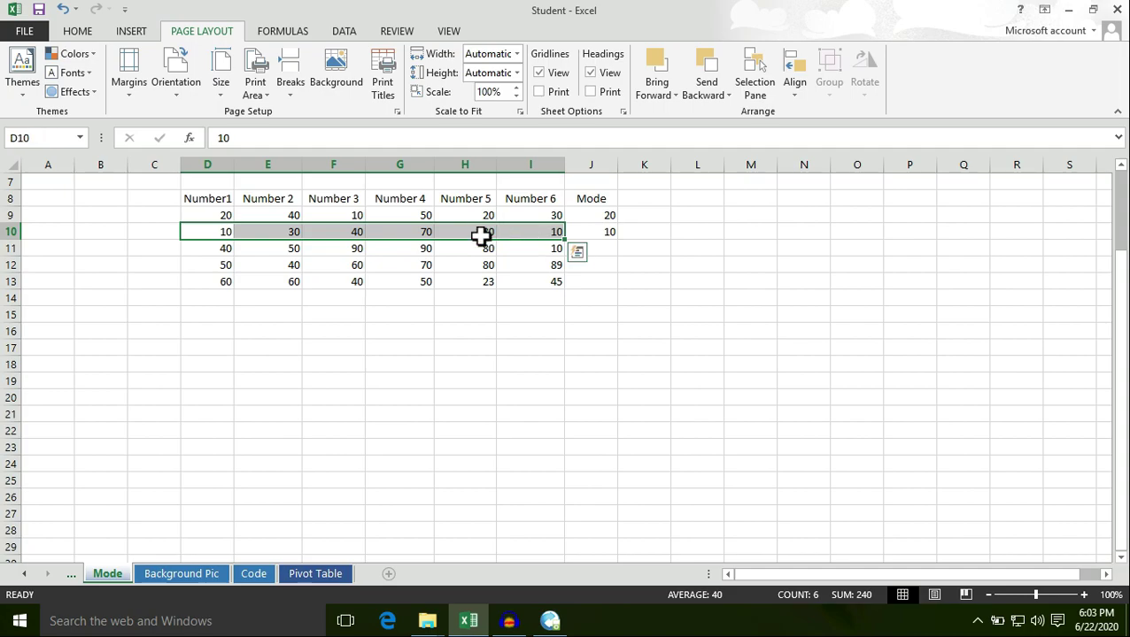
left_click(215, 233)
left_click(465, 264)
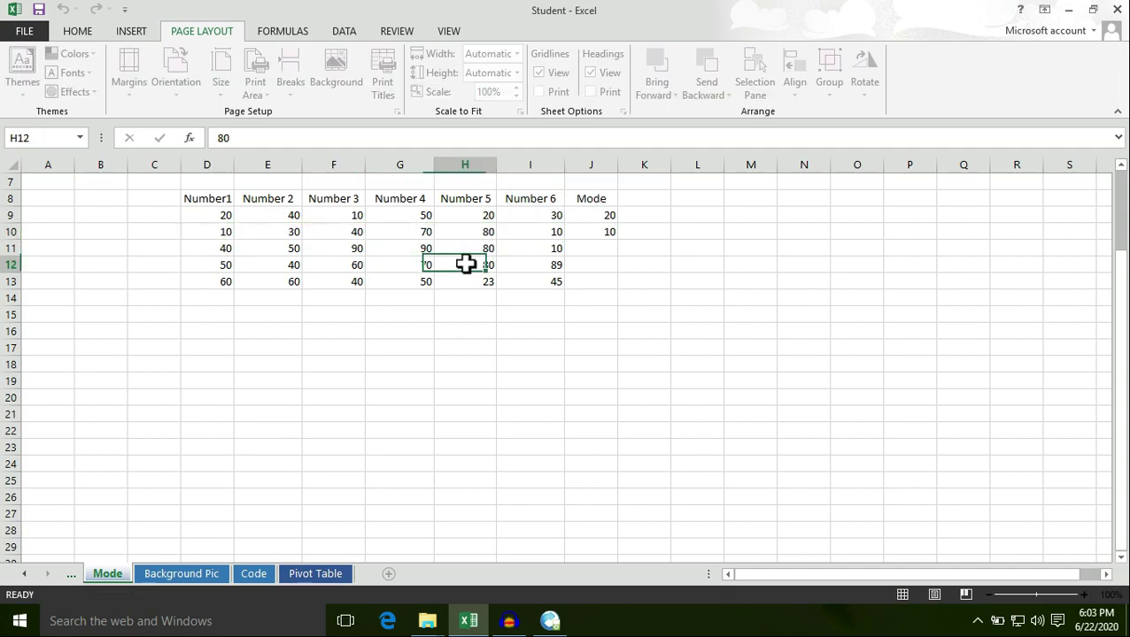
left_click(228, 235)
left_click(557, 237)
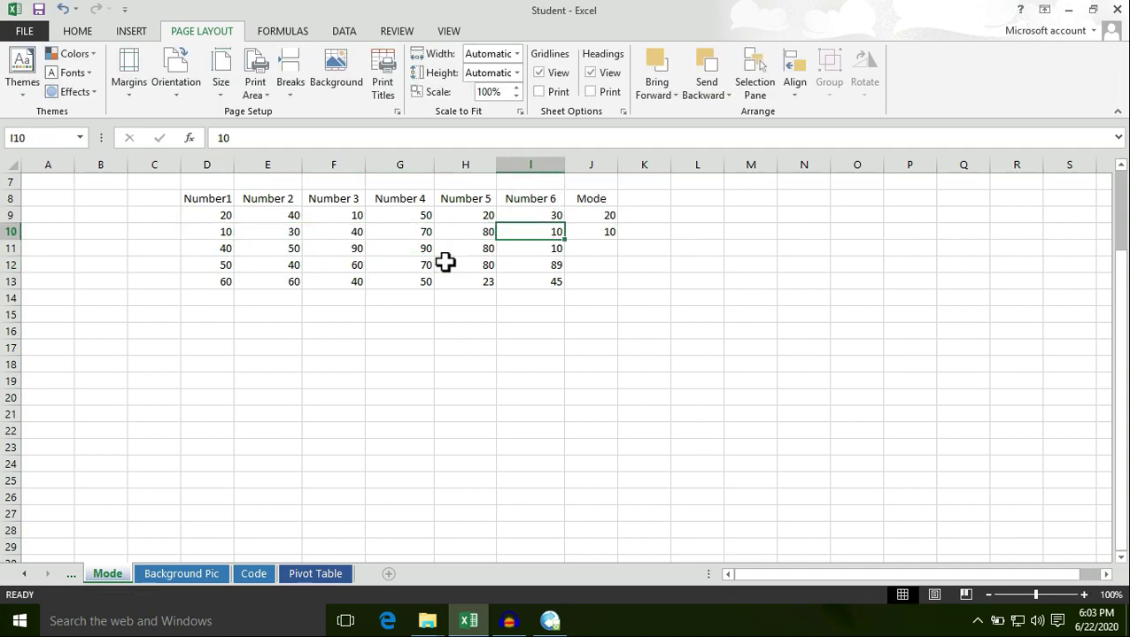
left_click(224, 233)
left_click(553, 236)
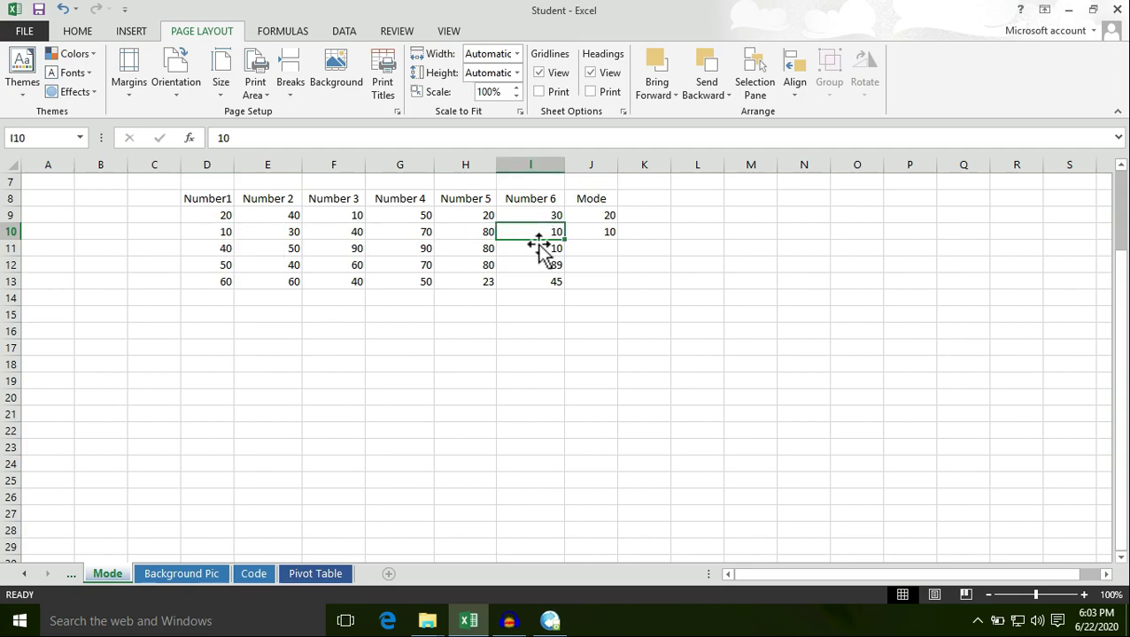
left_click(601, 232)
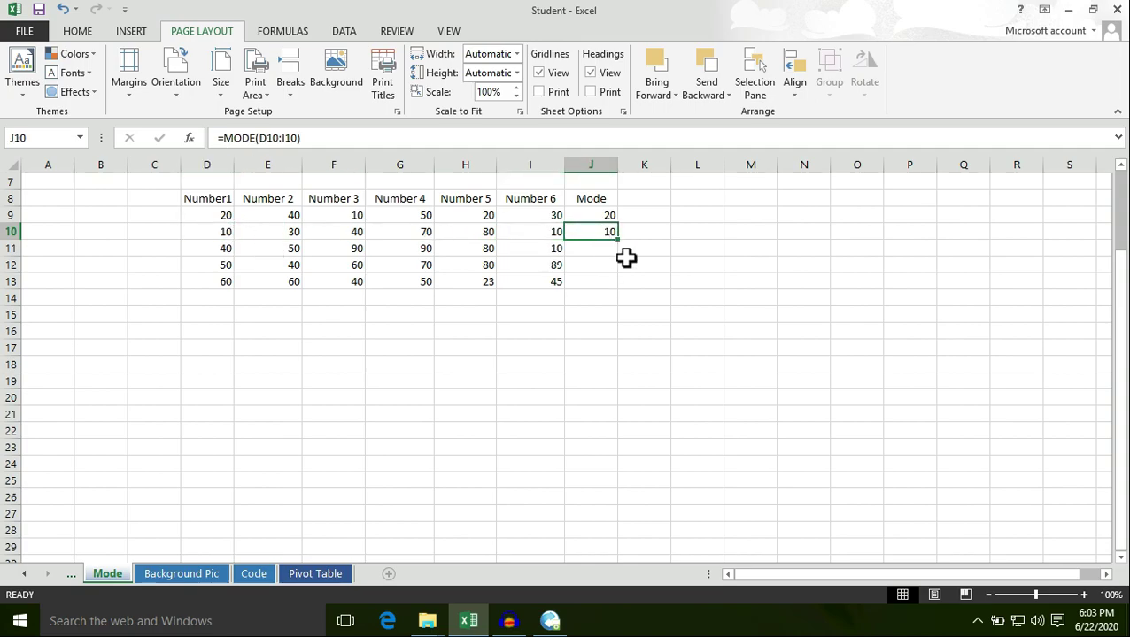
Step: Fill the MODE formula from J10 down through J12 to calculate the modes of the third and fourth rows
left_click(258, 250)
left_click(408, 251)
left_click(605, 235)
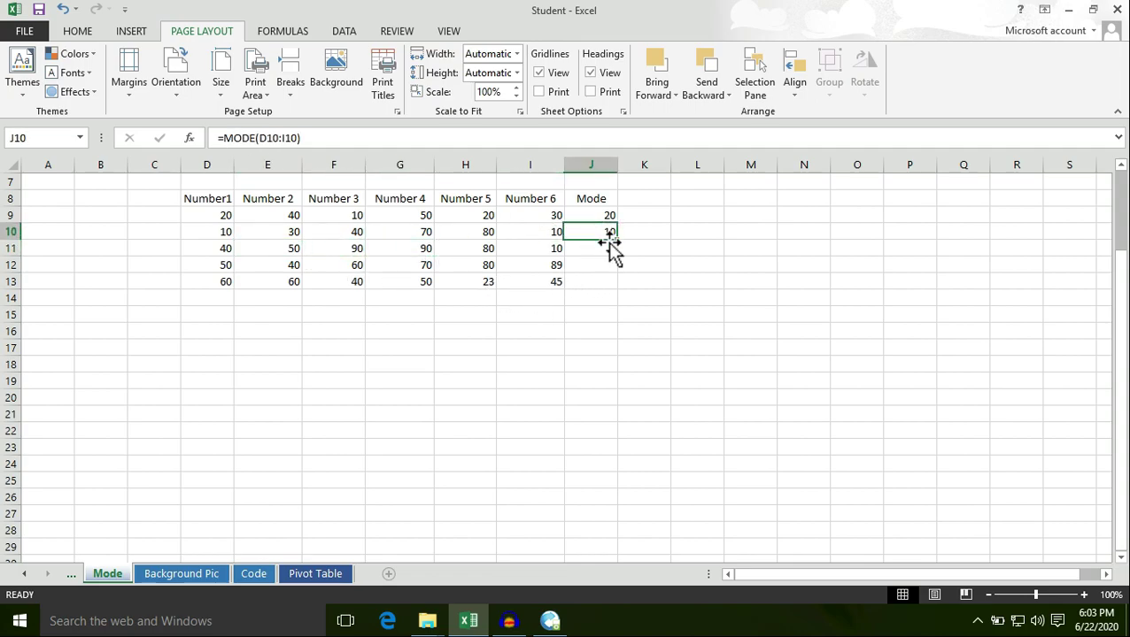
left_click_drag(618, 239, 620, 269)
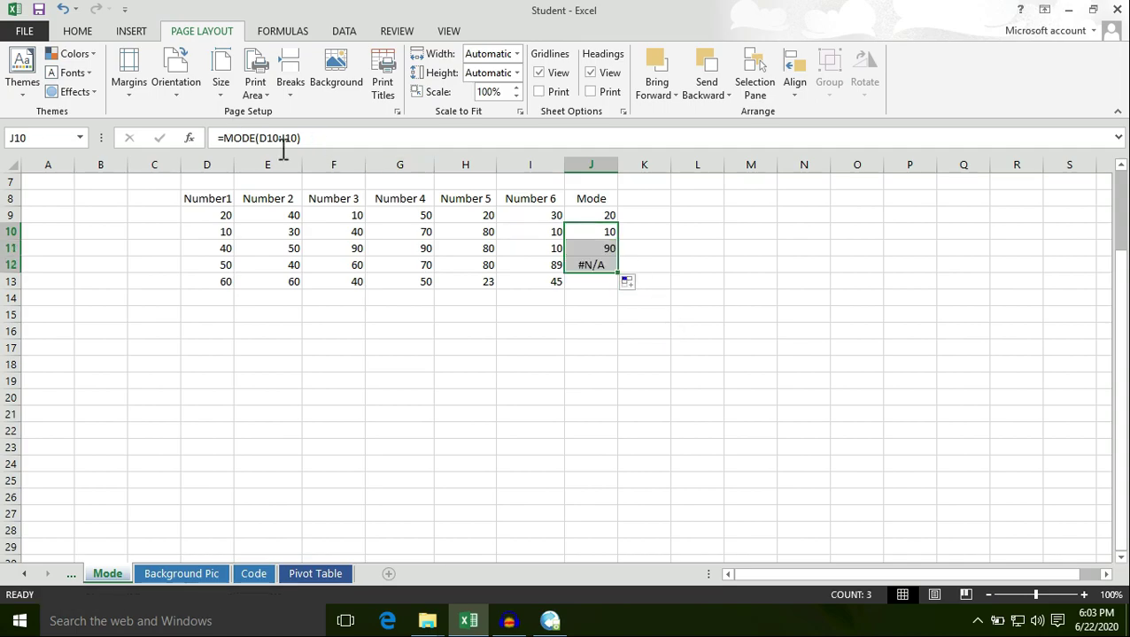
Step: Re-enter the formula in cell J12 as =MODE(D12:I12), reselecting the fourth row's six numbers as its range
double_click(609, 267)
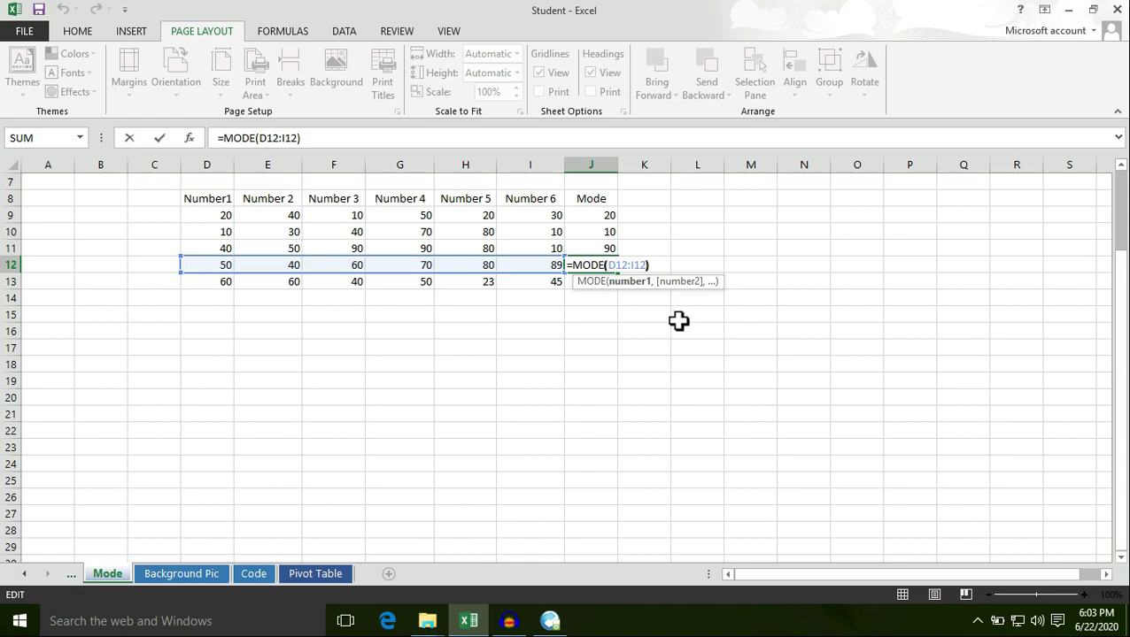
key("BackSpace")
key("BackSpace")
key("BackSpace")
key("BackSpace")
key("BackSpace")
key("BackSpace")
key("BackSpace")
key("BackSpace")
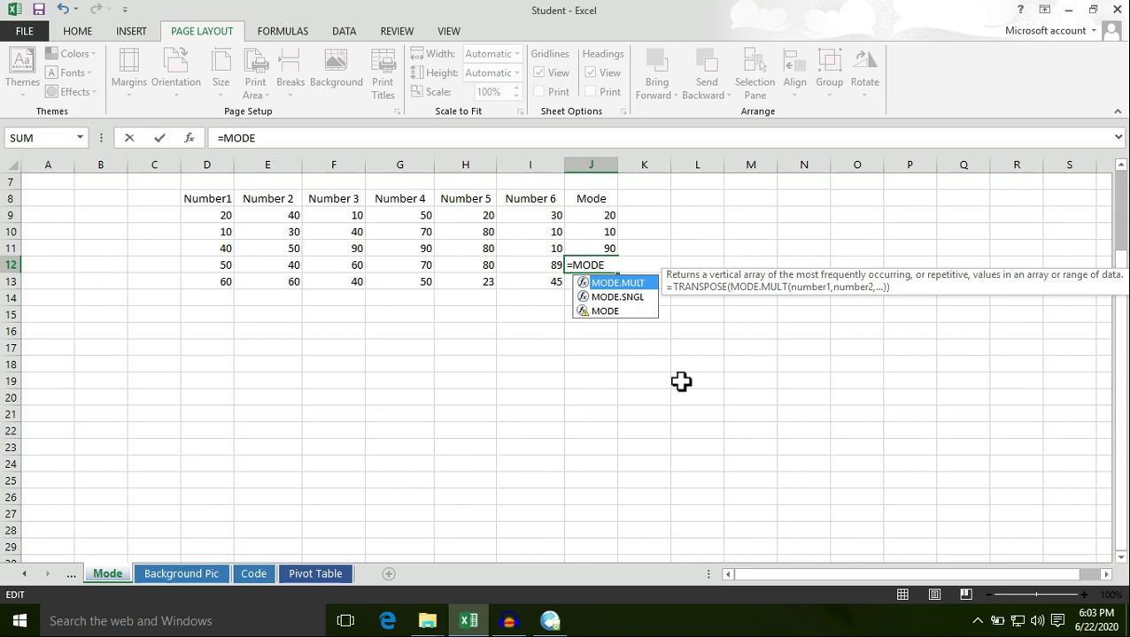
type("(")
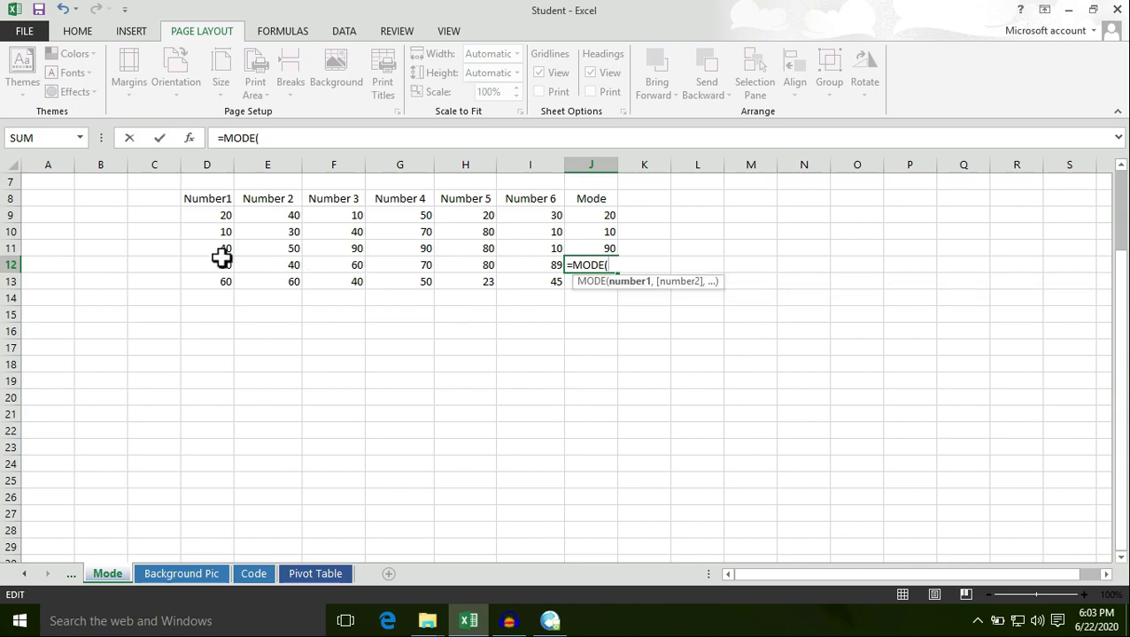
left_click_drag(221, 265, 506, 268)
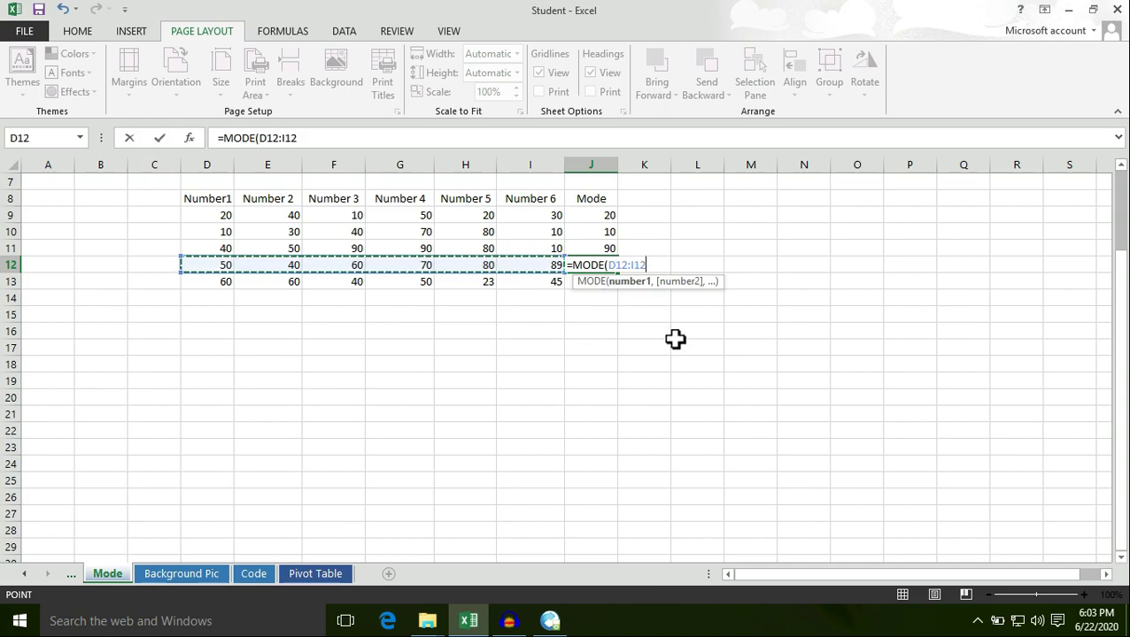
type(")")
key("Return")
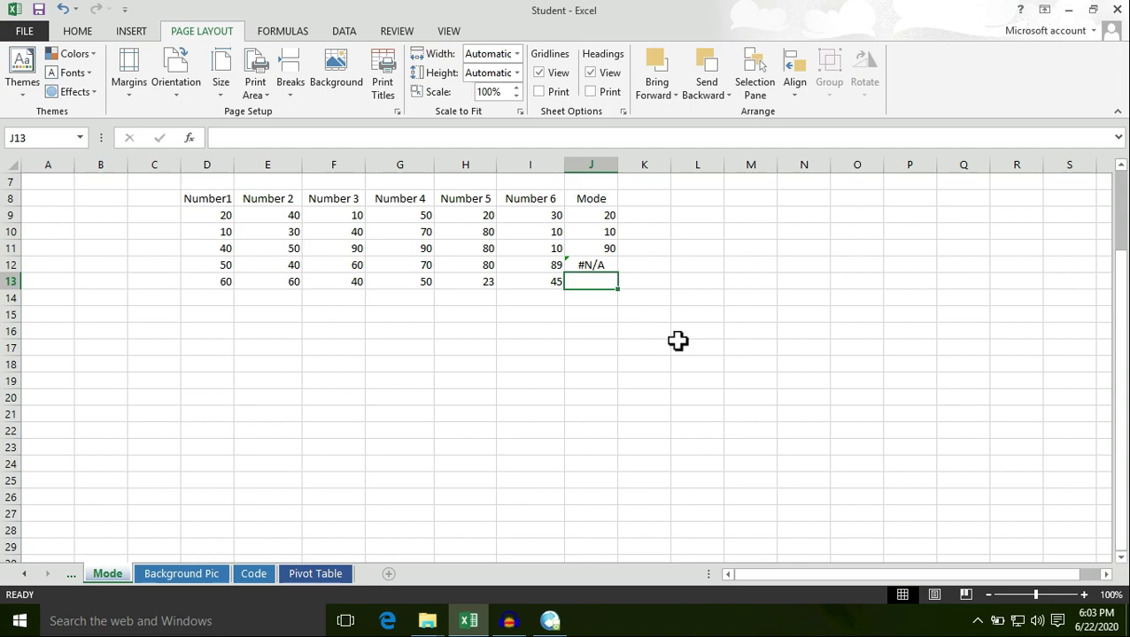
Step: Examine each number in D12:I12 against the result in J12, checking whether any value repeats
left_click(605, 266)
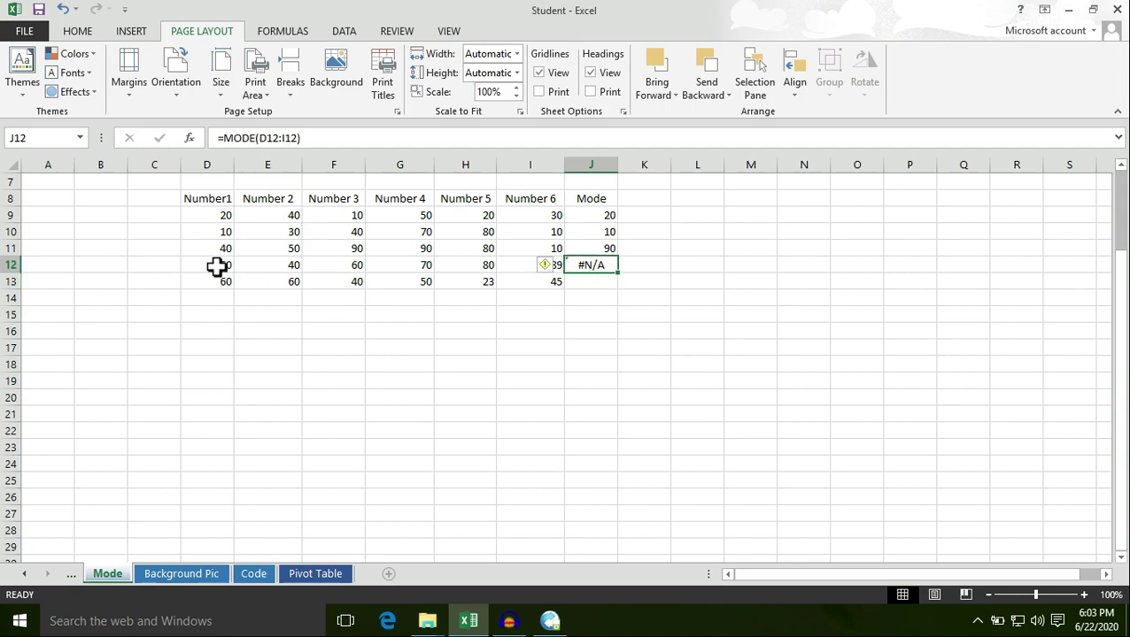
left_click_drag(222, 267, 506, 270)
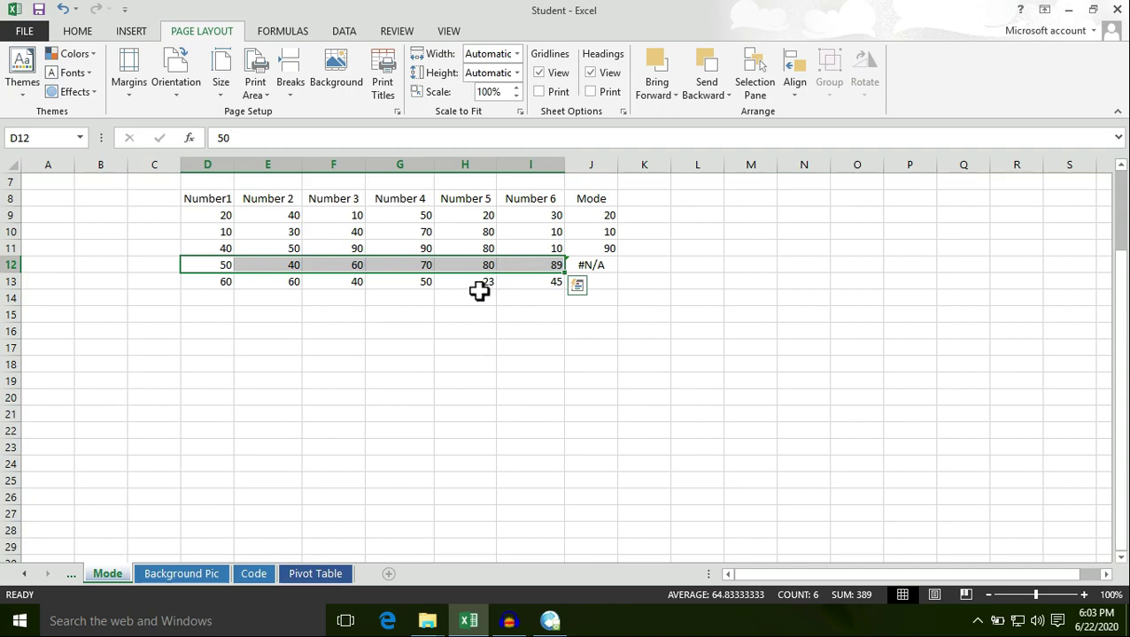
left_click(451, 300)
left_click_drag(222, 265, 517, 264)
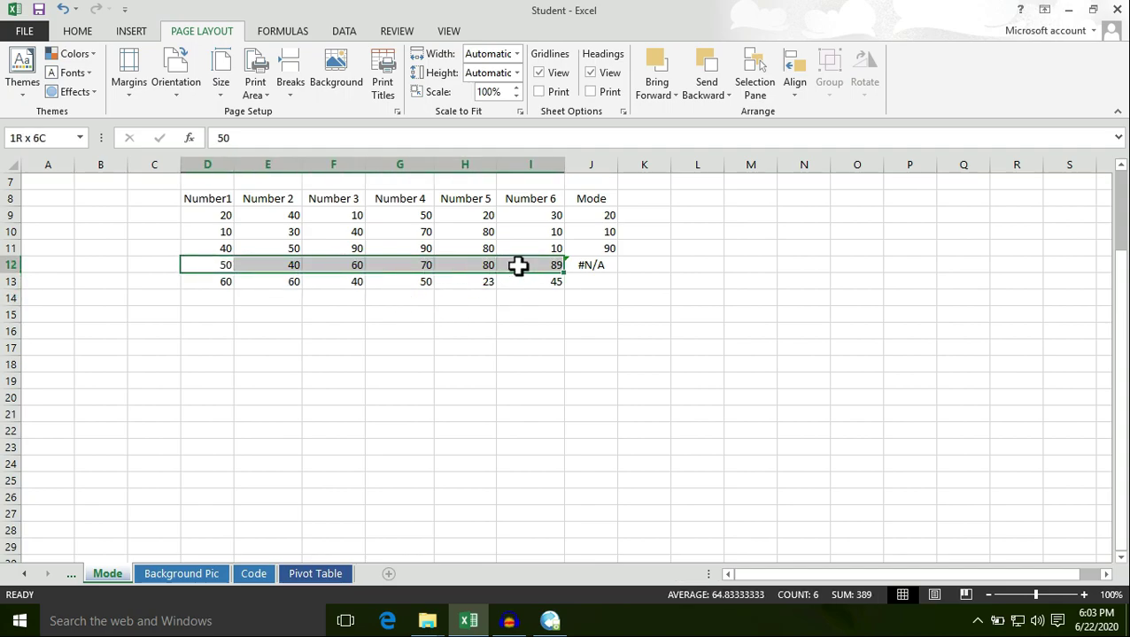
left_click(489, 301)
left_click(222, 266)
left_click_drag(222, 266, 522, 266)
left_click(225, 267)
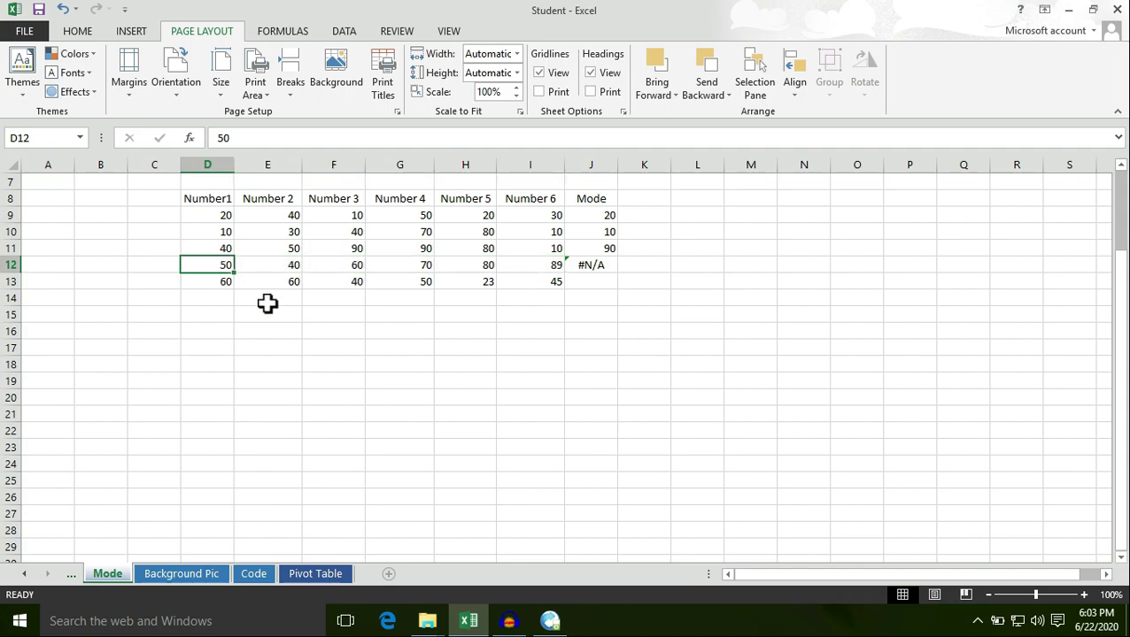
left_click(292, 265)
left_click(229, 268)
left_click(280, 270)
left_click(341, 270)
left_click(428, 268)
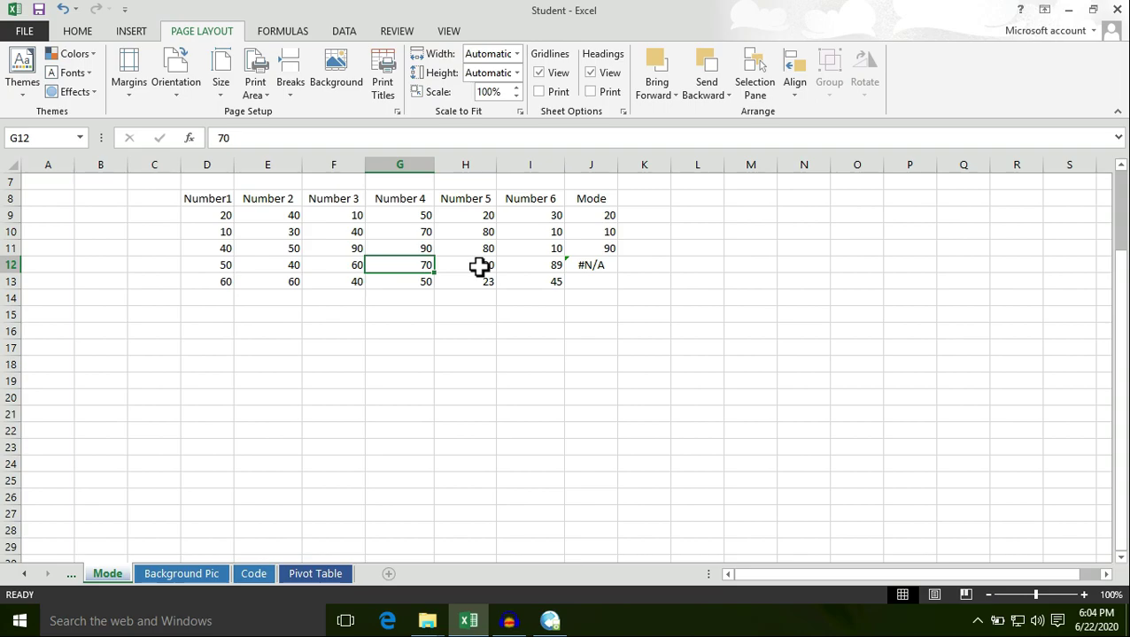
left_click(476, 270)
left_click(553, 271)
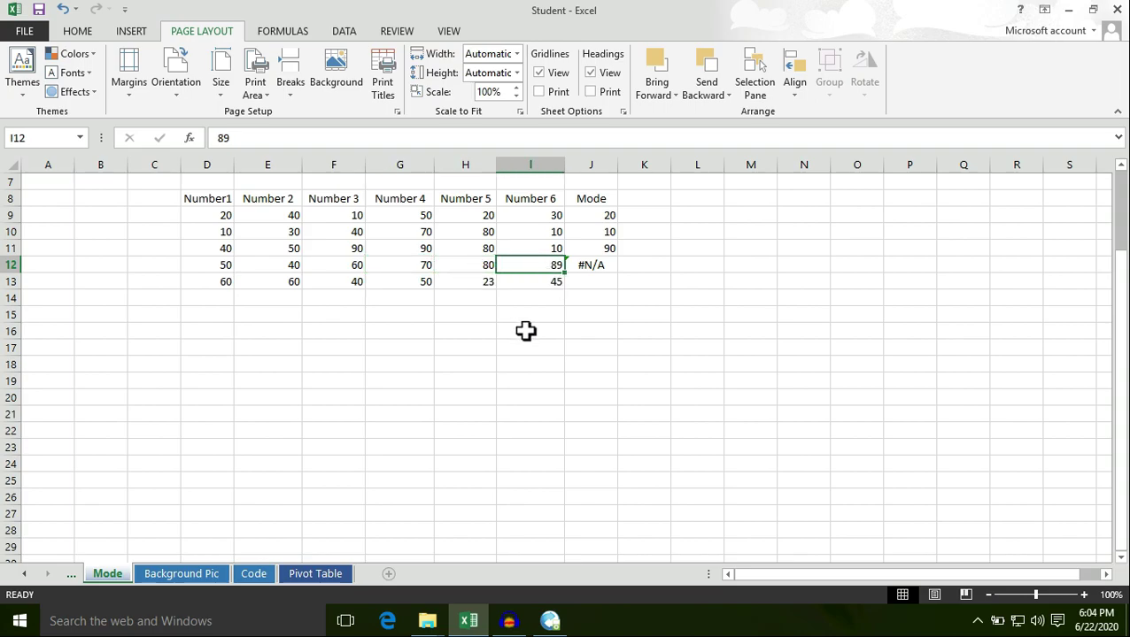
left_click_drag(229, 268, 537, 268)
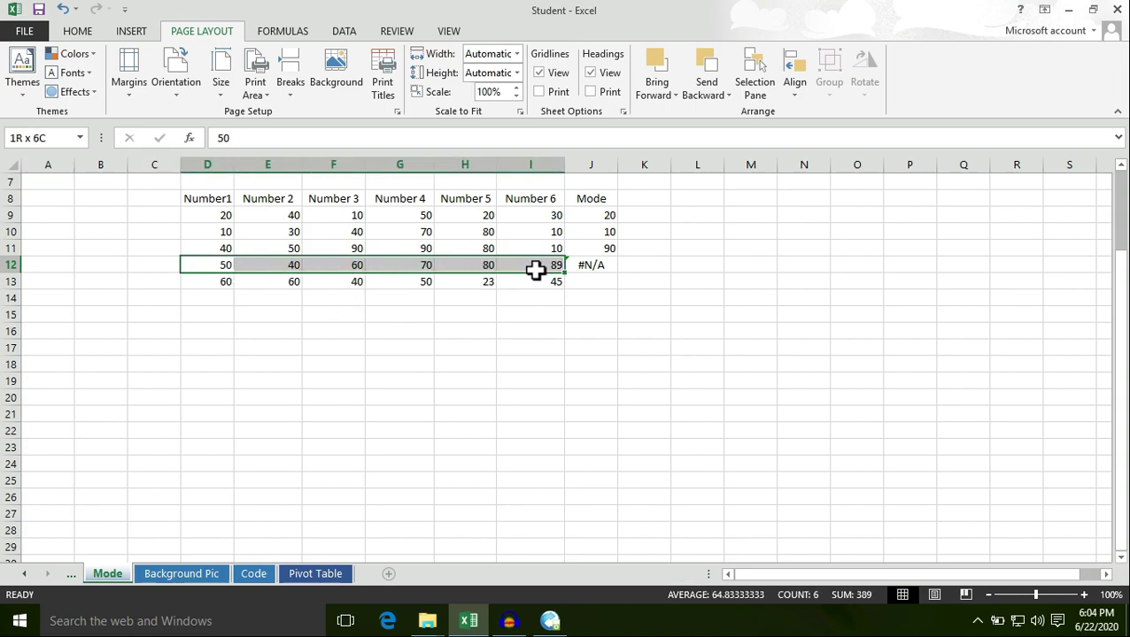
left_click(465, 330)
left_click_drag(213, 265, 531, 264)
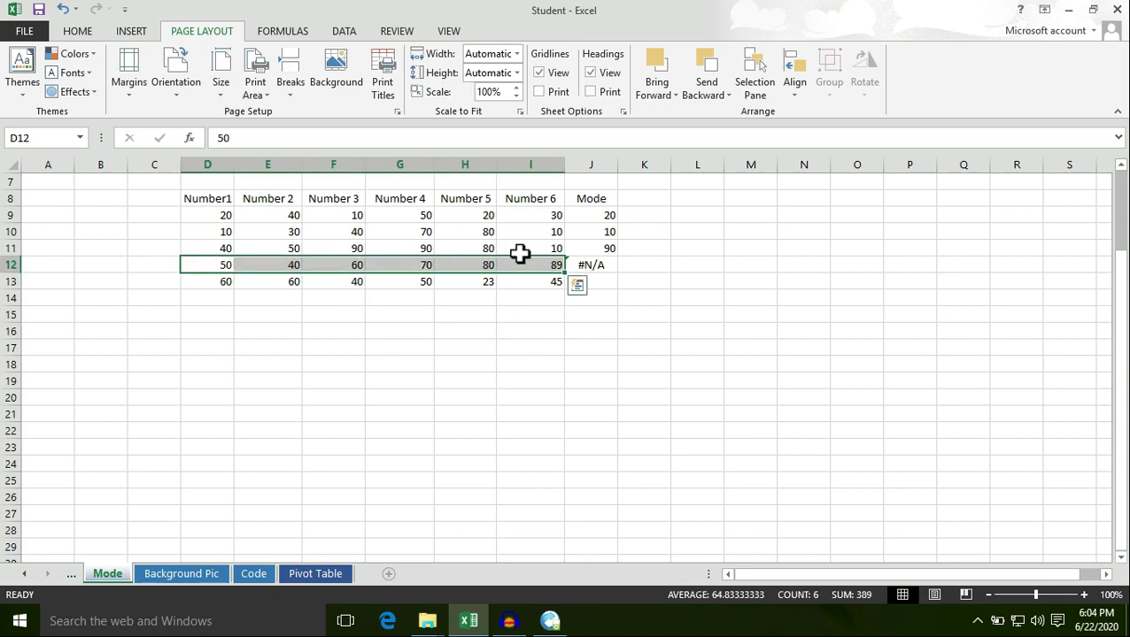
left_click(351, 328)
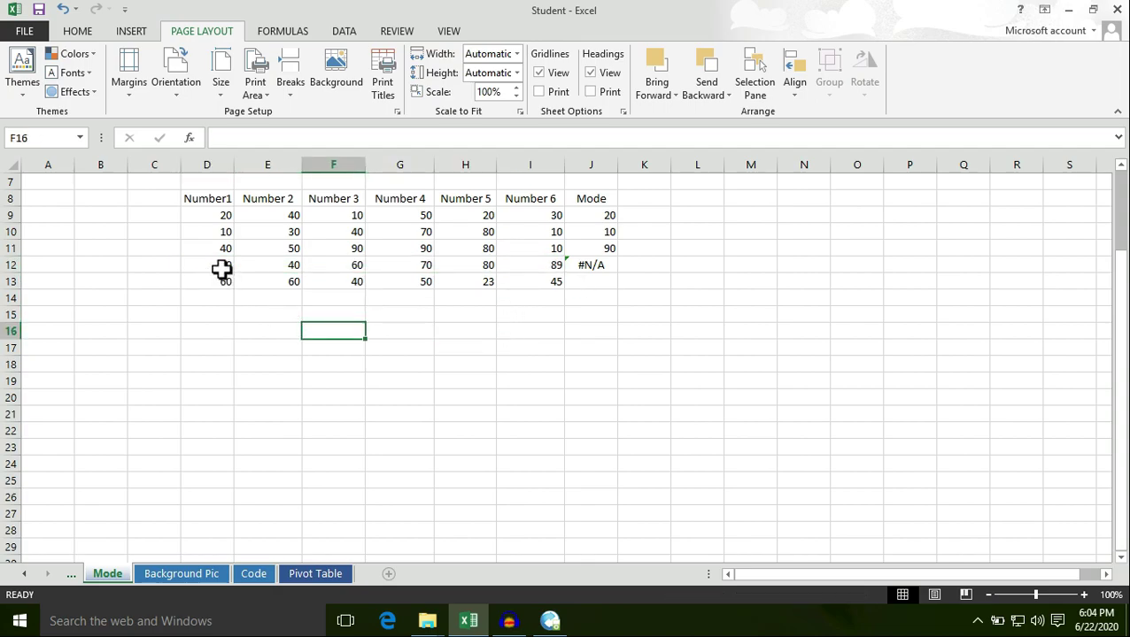
left_click_drag(221, 269, 535, 267)
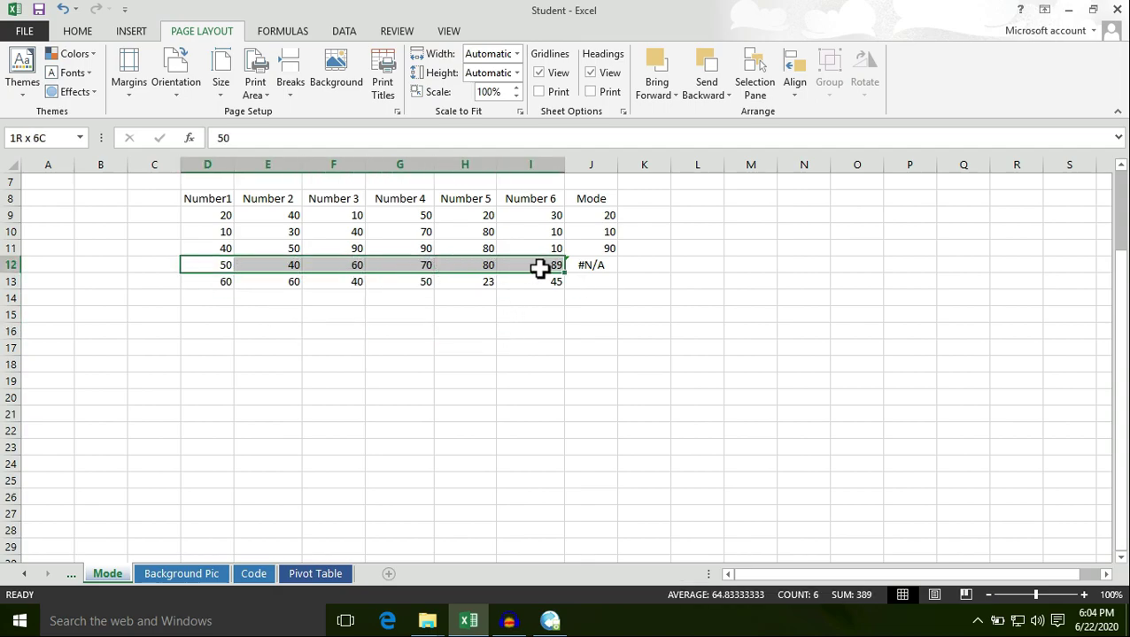
left_click(443, 347)
left_click_drag(226, 268, 527, 271)
left_click(548, 333)
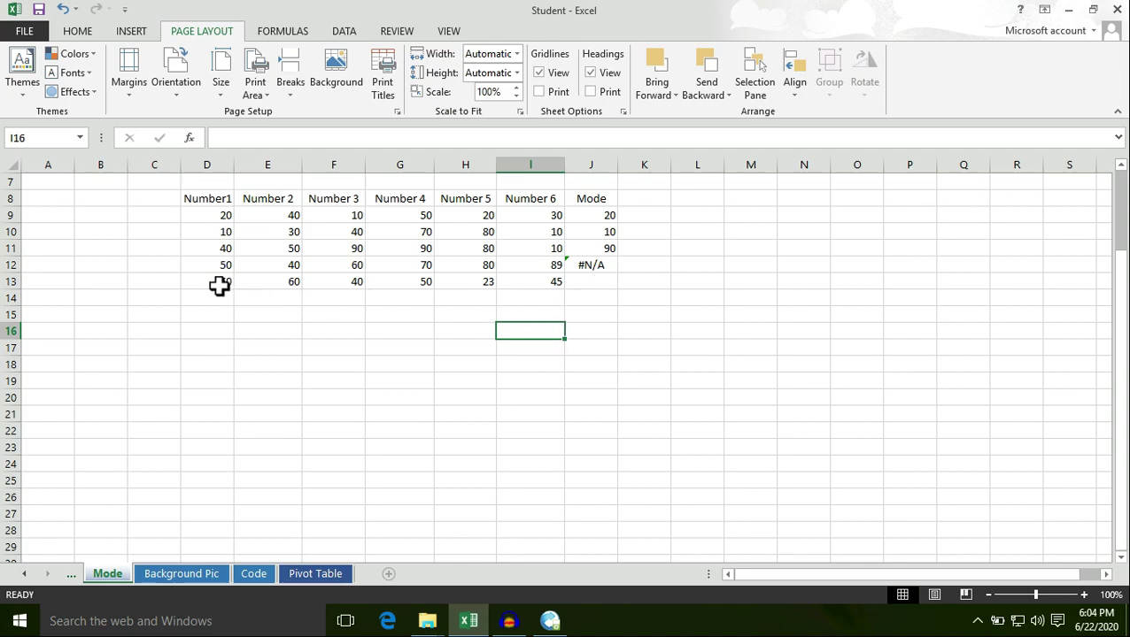
Step: Enter the formula =MODE(D13:I13) in cell J13 to calculate the mode of the fifth row of numbers
left_click_drag(216, 284, 535, 285)
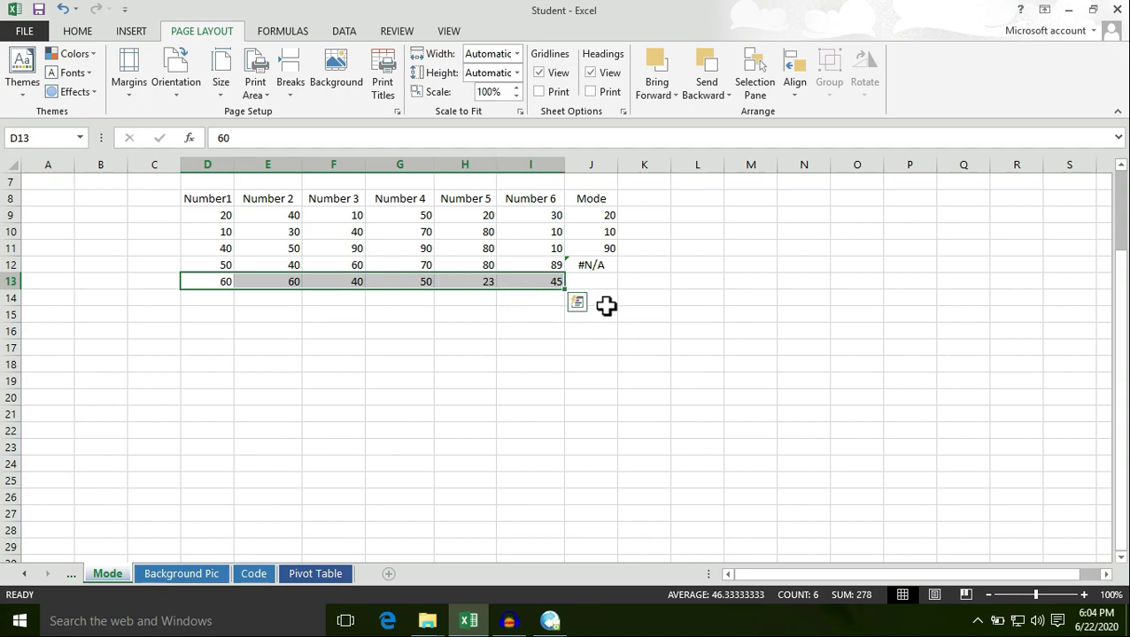
left_click(605, 282)
type("=mode")
double_click(611, 328)
left_click_drag(223, 281, 524, 285)
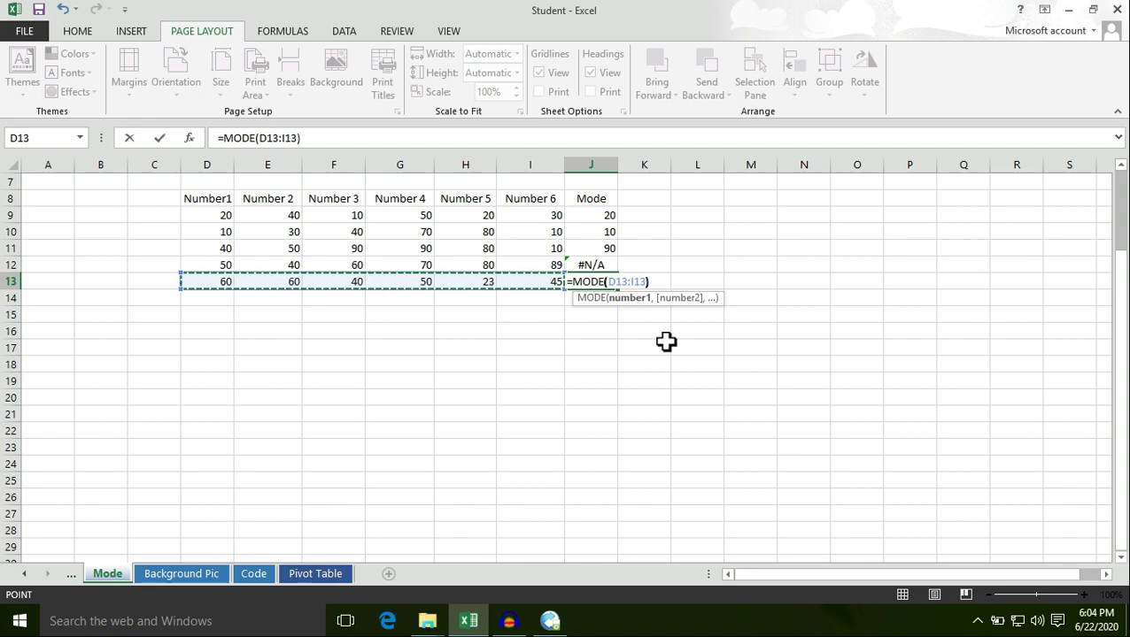
key("Return")
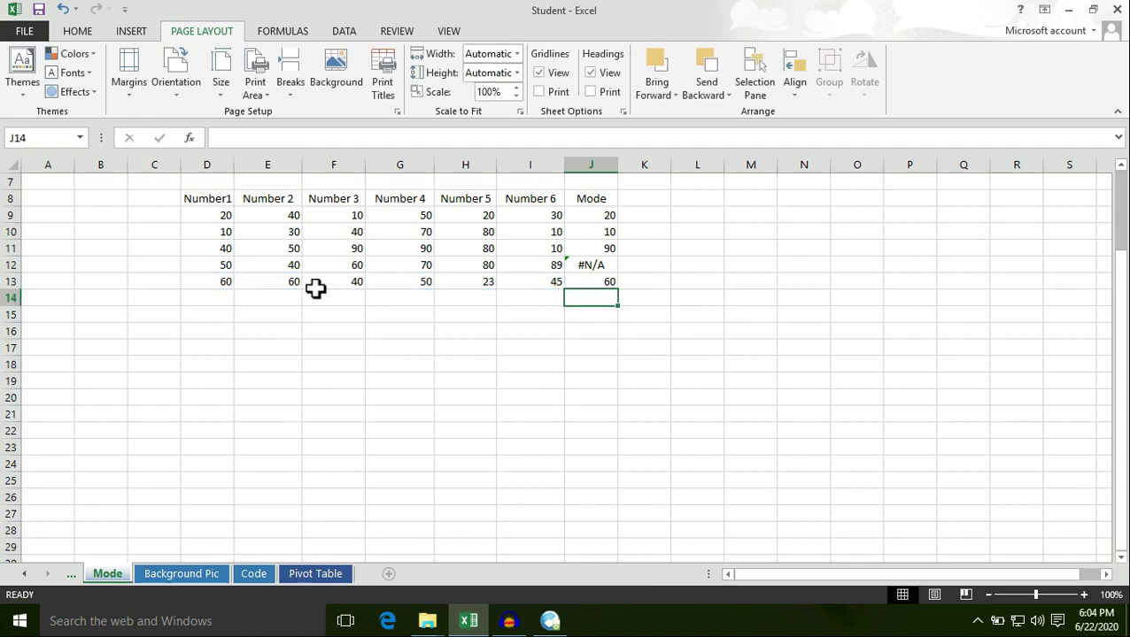
Step: Compare the six numbers in D13:I13 with the mode result in J13, checking which value repeats
left_click_drag(210, 283, 516, 292)
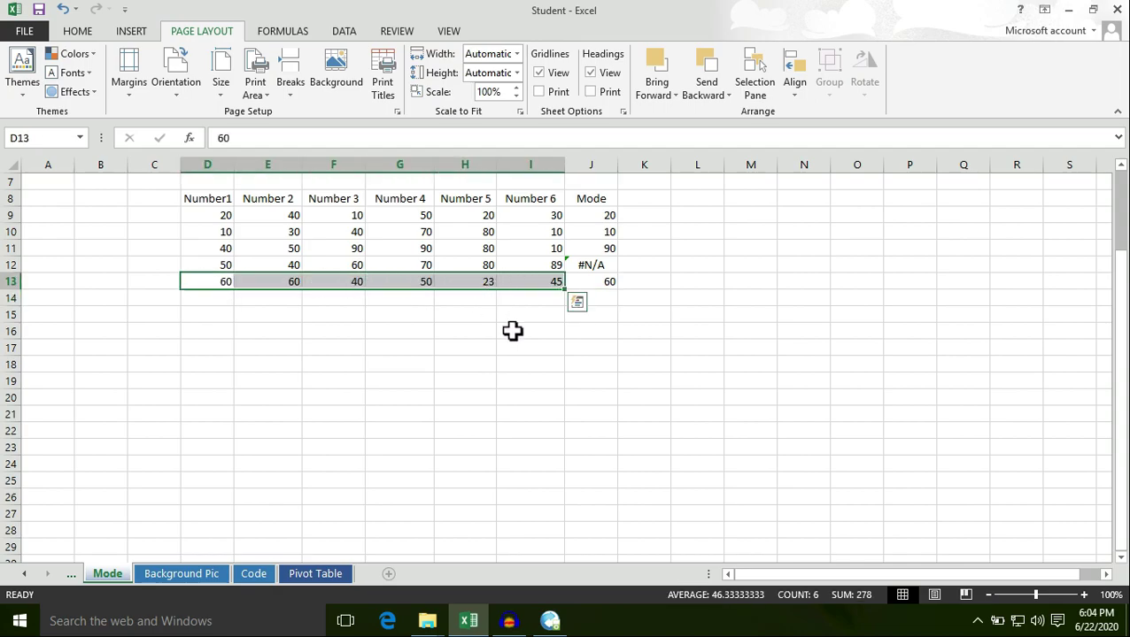
left_click(608, 285)
left_click(229, 285)
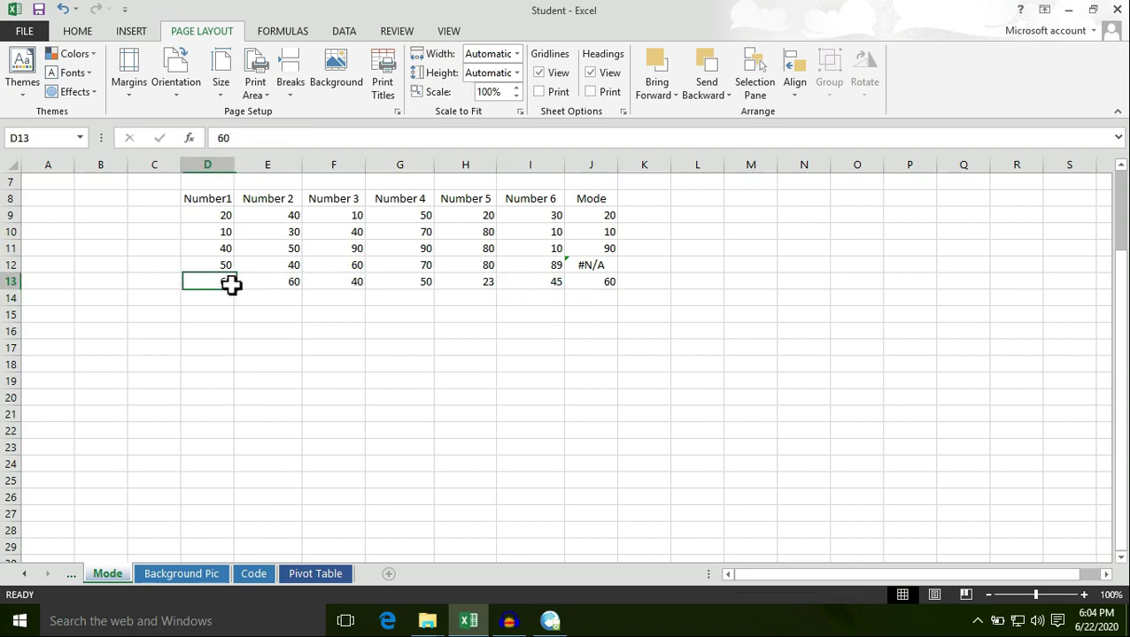
left_click(283, 283)
left_click(226, 287)
left_click(290, 286)
left_click(218, 294)
left_click_drag(216, 282, 537, 283)
left_click(318, 308)
left_click_drag(219, 286, 544, 285)
left_click(449, 328)
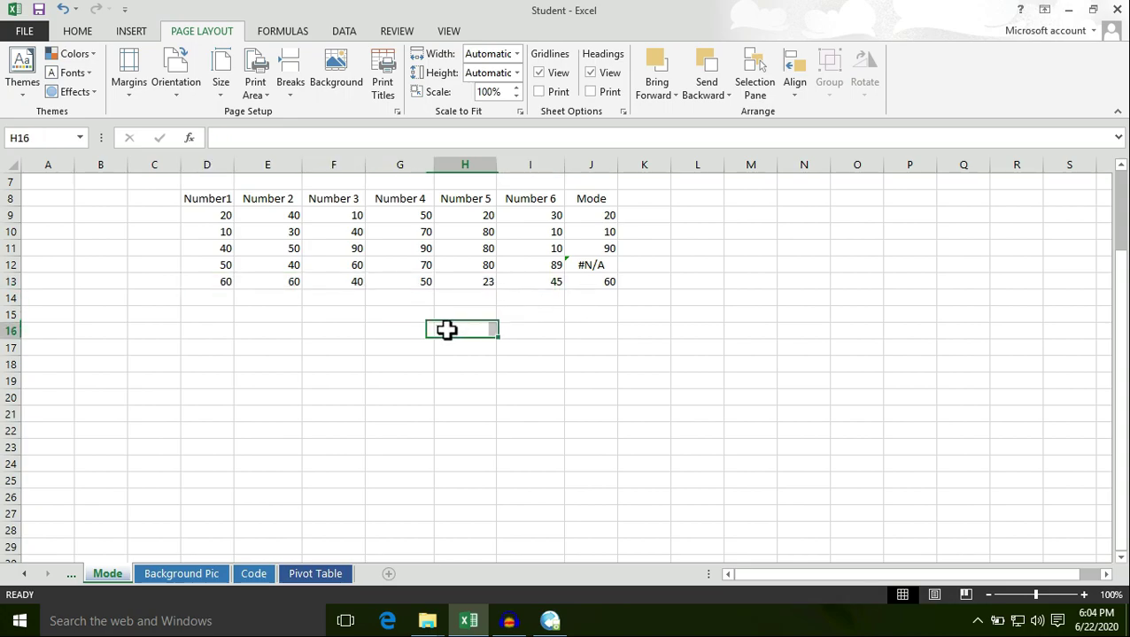
left_click_drag(217, 286, 545, 285)
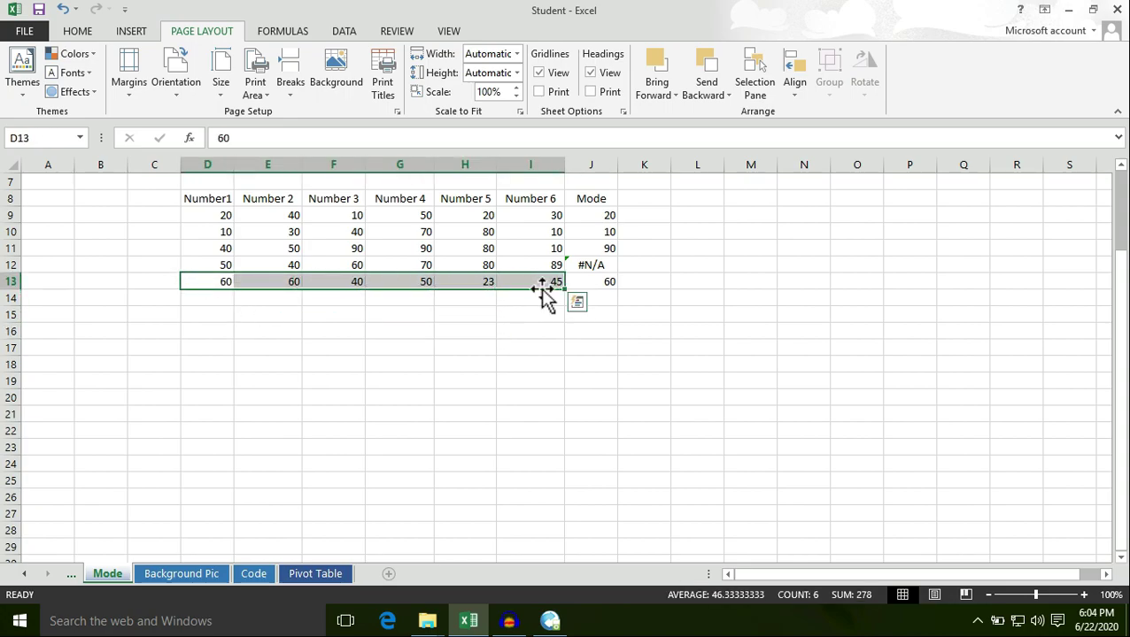
left_click(466, 329)
left_click(228, 283)
left_click(291, 283)
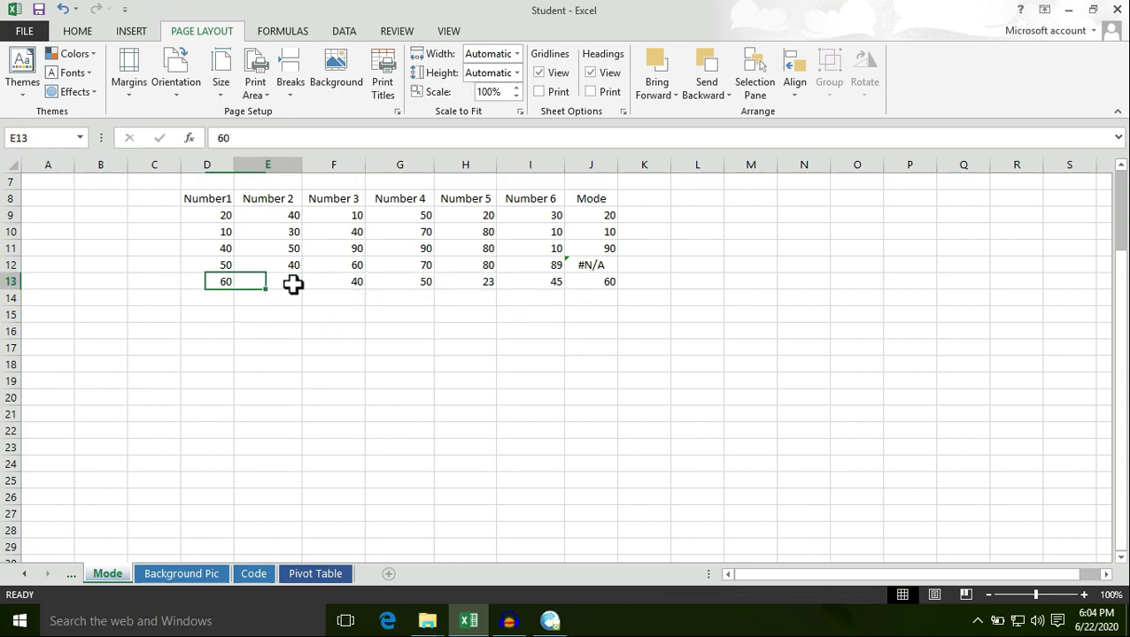
left_click(217, 283)
left_click(305, 283)
left_click(226, 284)
left_click(289, 283)
left_click(218, 282)
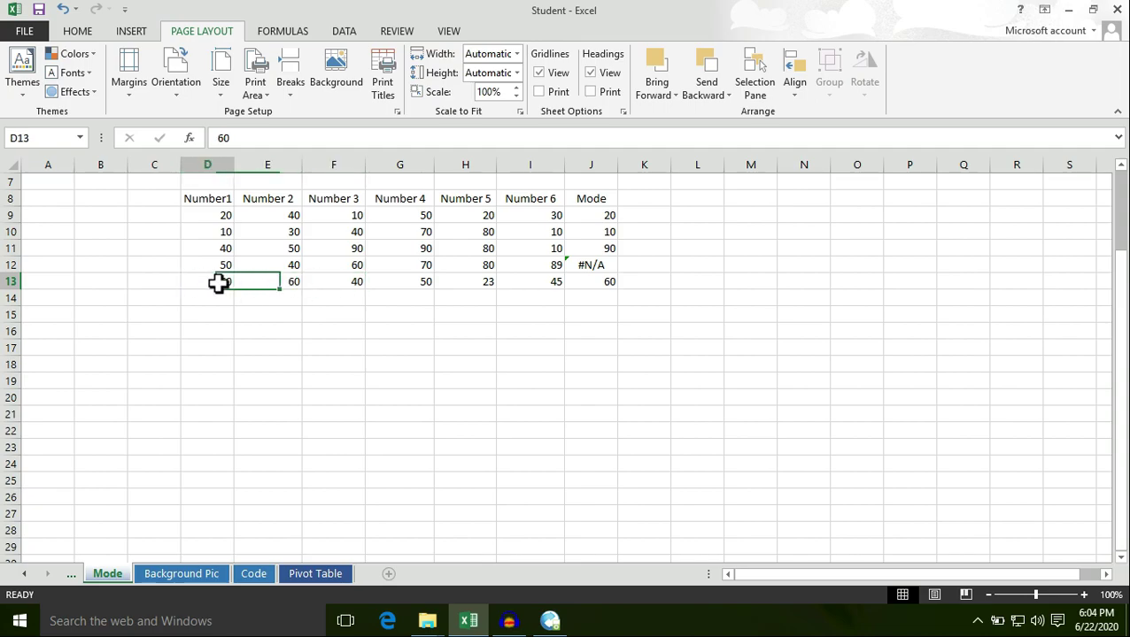
left_click(297, 283)
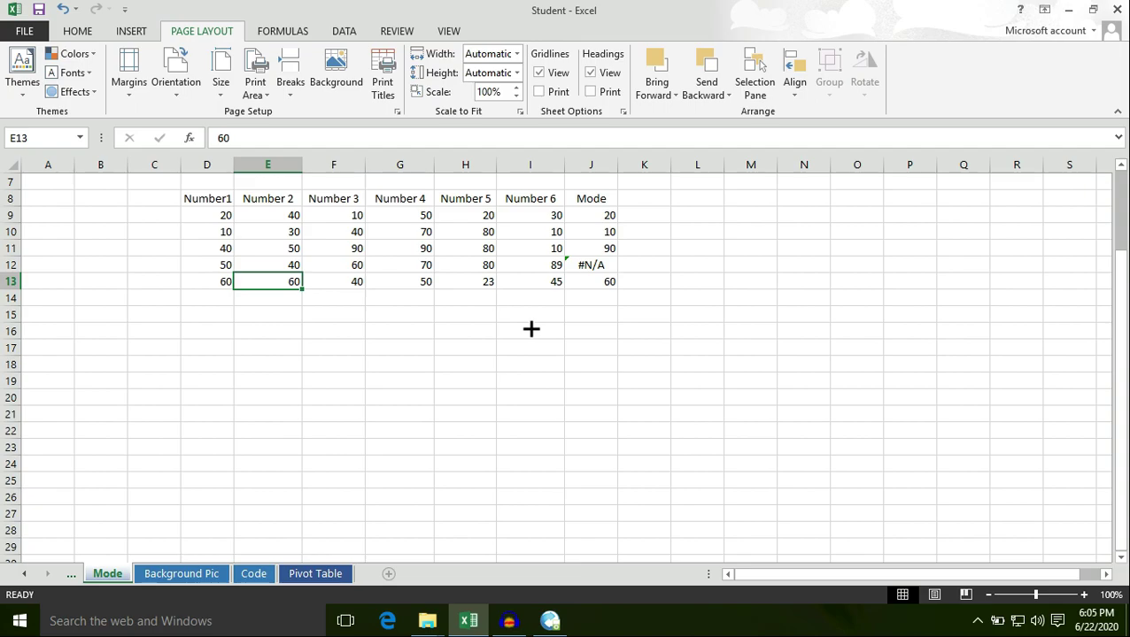
left_click_drag(226, 283, 527, 286)
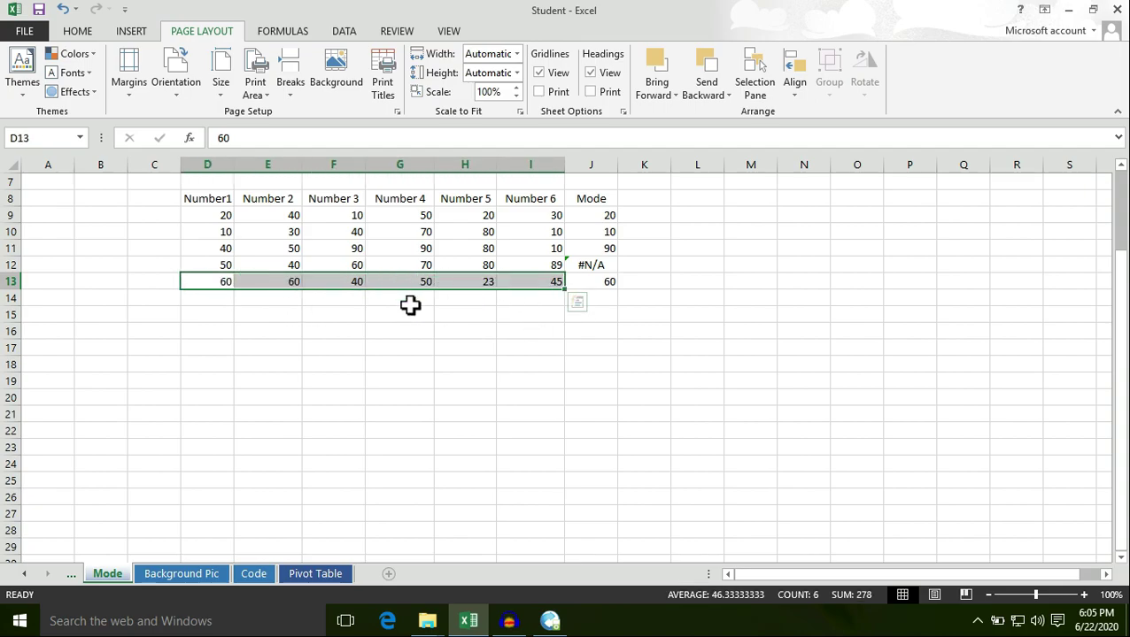
left_click(410, 306)
left_click_drag(226, 282, 539, 283)
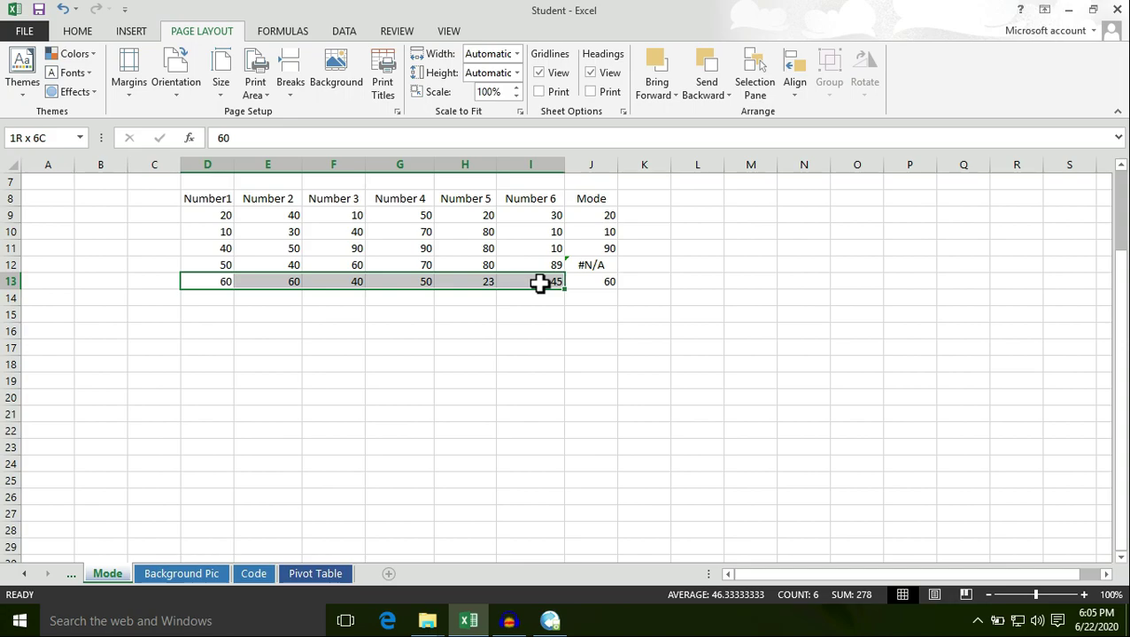
left_click(416, 330)
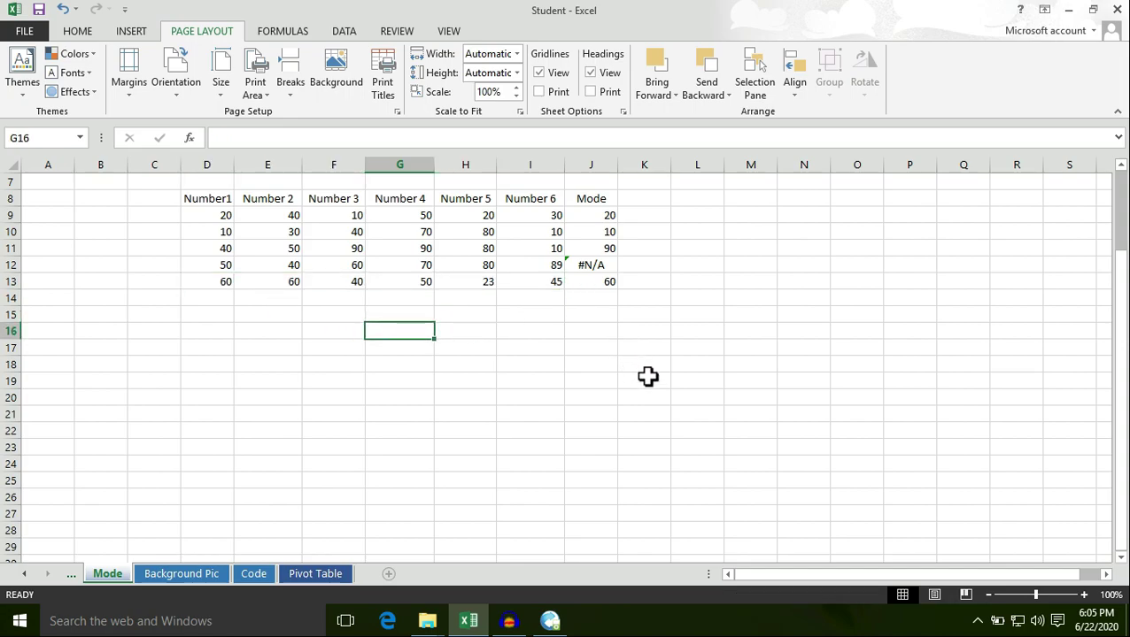